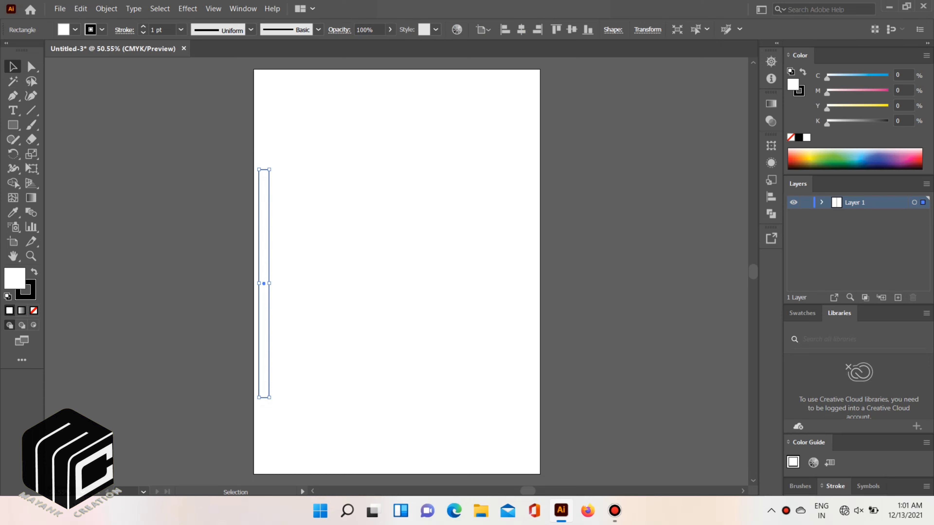
- Duplicate the tall narrow rectangle sideways into a row of four evenly spaced bars at the artboard's left edge
drag(264, 284, 281, 283)
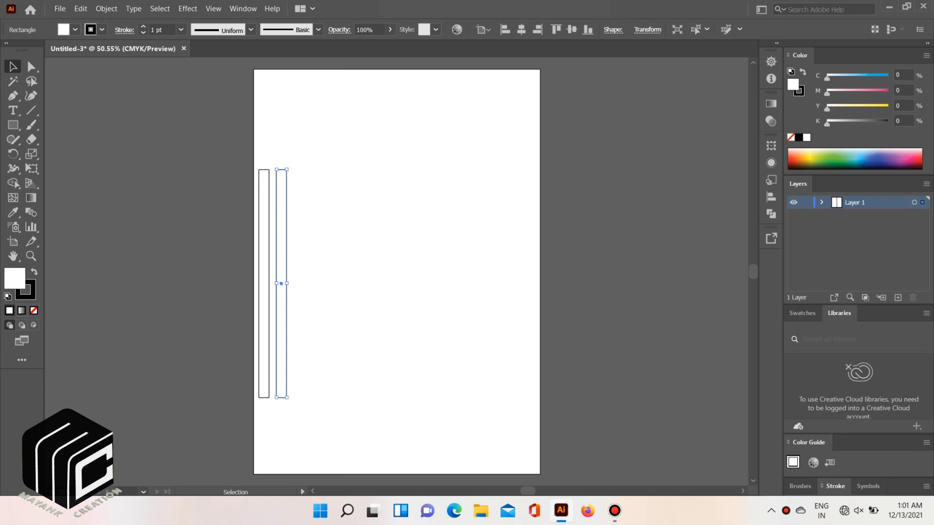
key(ctrl+a)
click(80, 9)
click(99, 66)
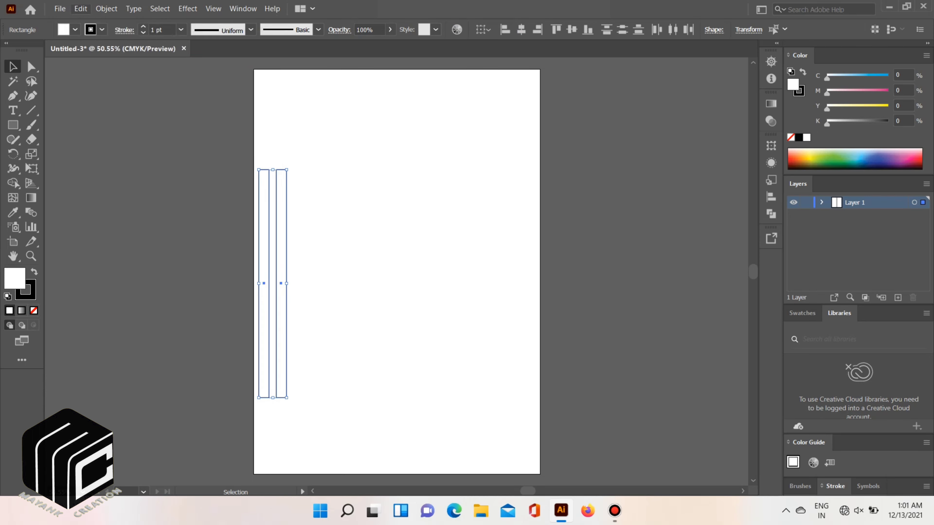
click(80, 9)
click(113, 116)
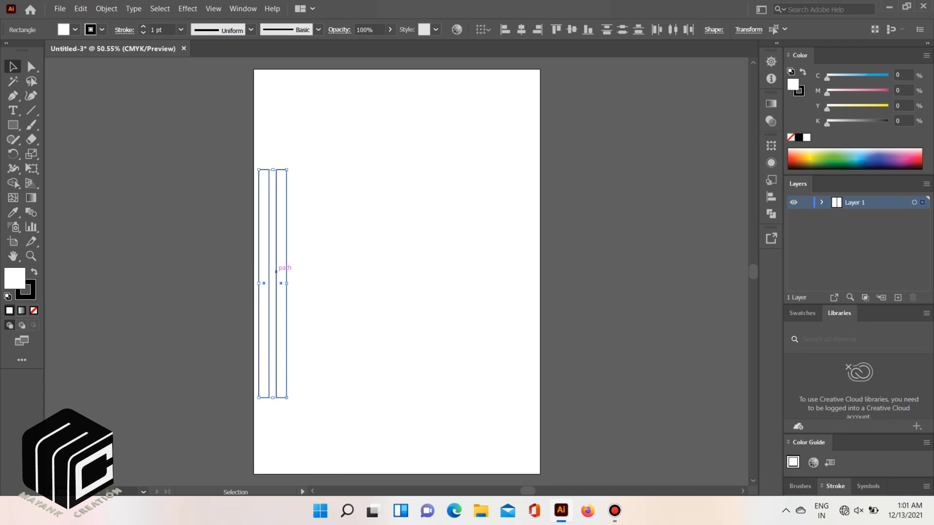
shift+click(276, 271)
drag(276, 266, 308, 283)
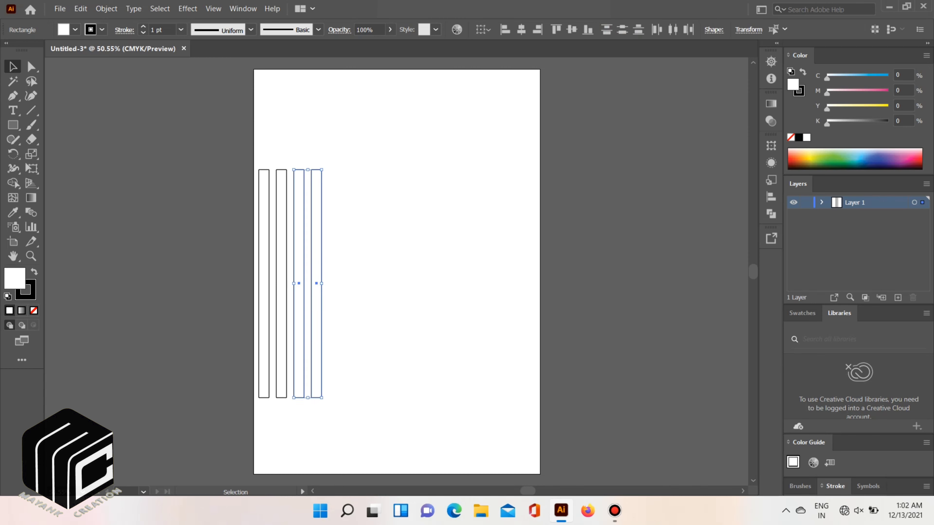
- Copy the row of four bars straight across to the artboard's right edge and deselect it
click(348, 161)
drag(349, 161, 499, 229)
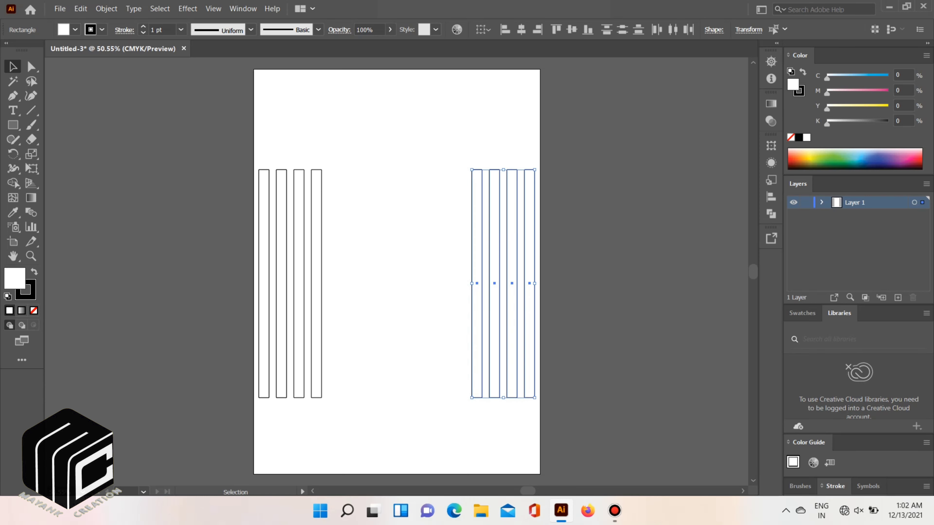
key(ctrl+shift+a)
- Make a copy of the innermost left bar rotated 45°, place it across the right bars' upper ends, and duplicate it across their lower ends
scroll(269, 212, down, 1)
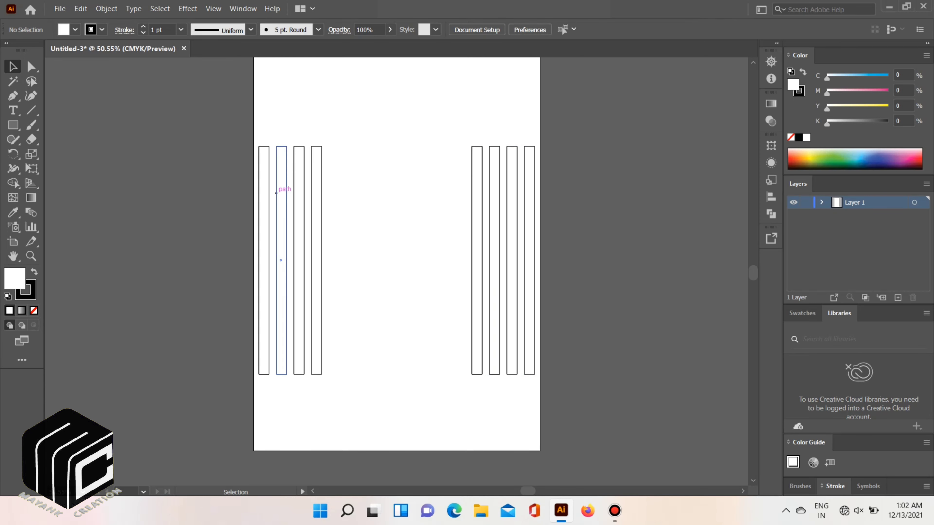
right_click(313, 168)
mouse_move(368, 371)
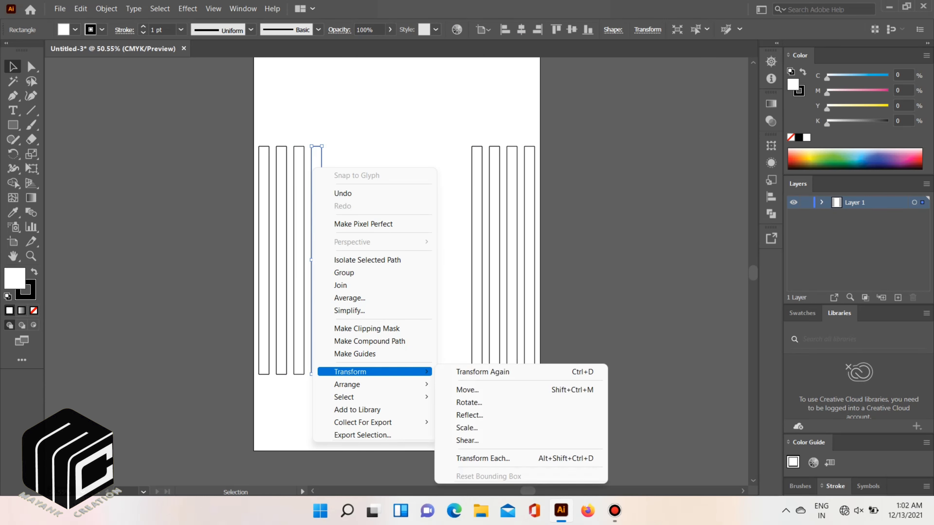
click(459, 402)
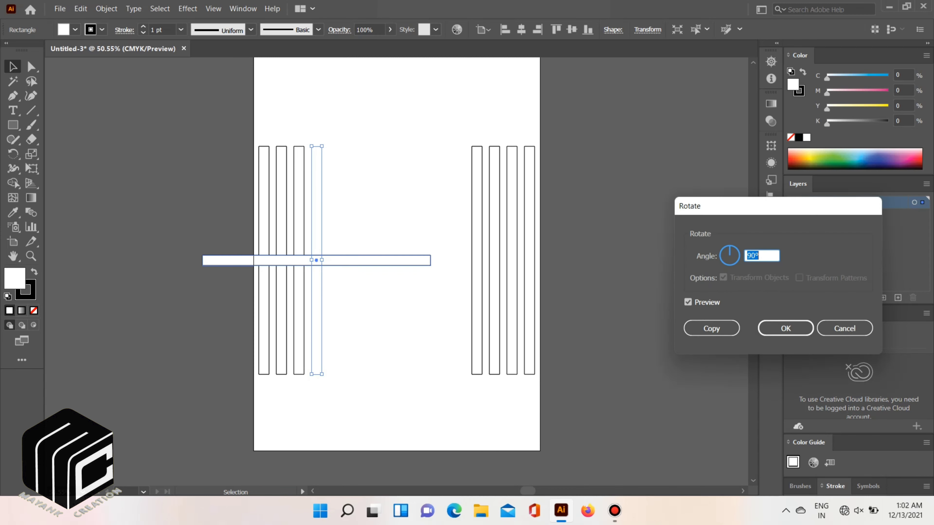
click(688, 302)
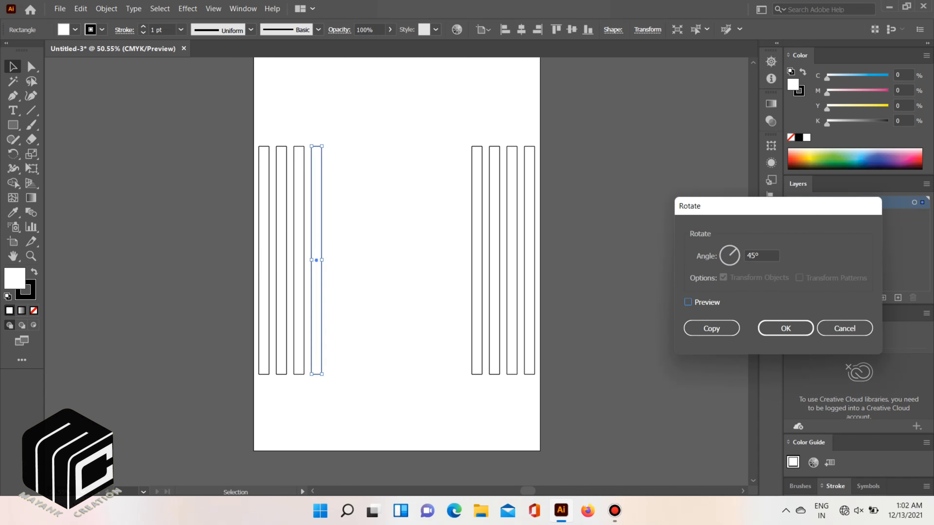
click(688, 302)
click(711, 328)
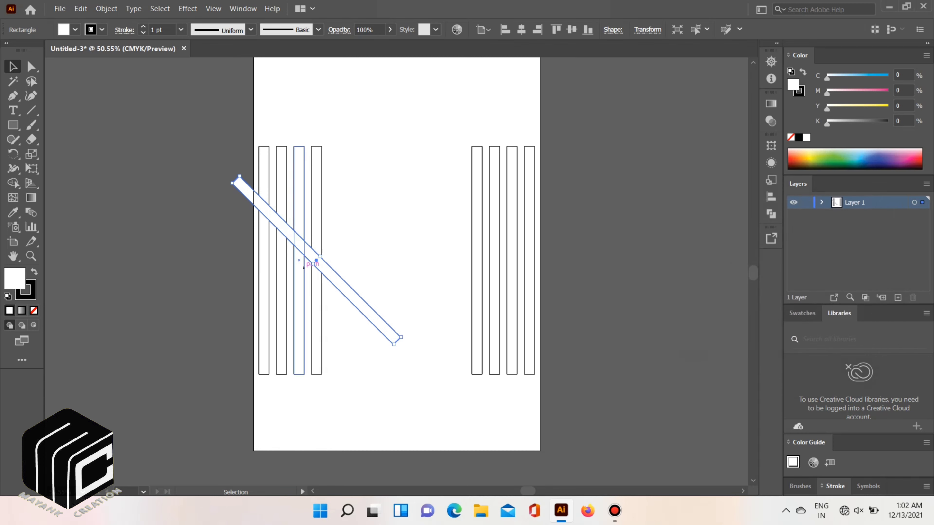
drag(400, 337, 596, 258)
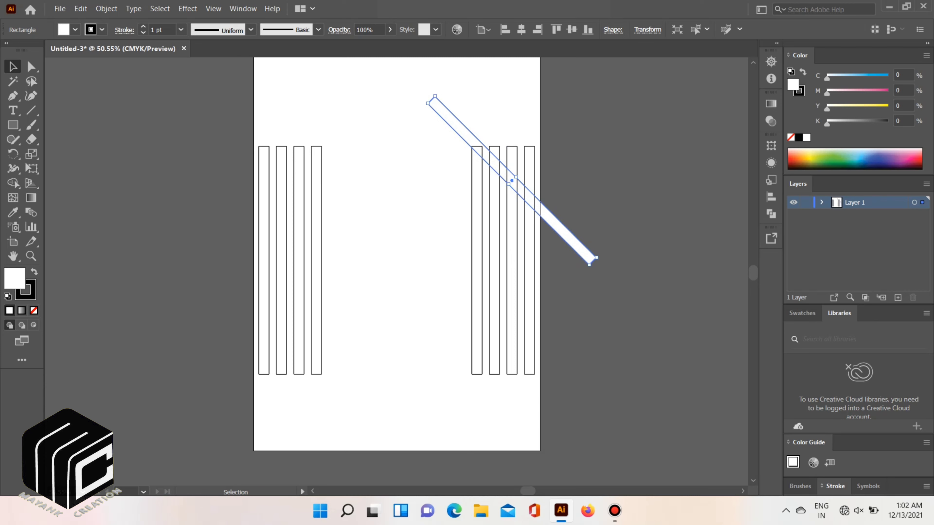
drag(512, 181, 492, 339)
- Make a copy of the lower diagonal bar rotated by -45°
right_click(493, 339)
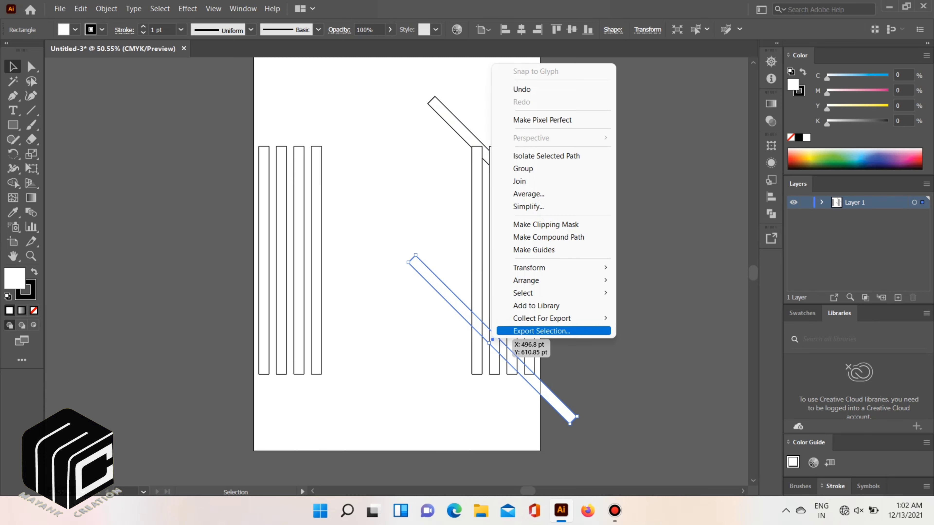
mouse_move(521, 265)
click(647, 298)
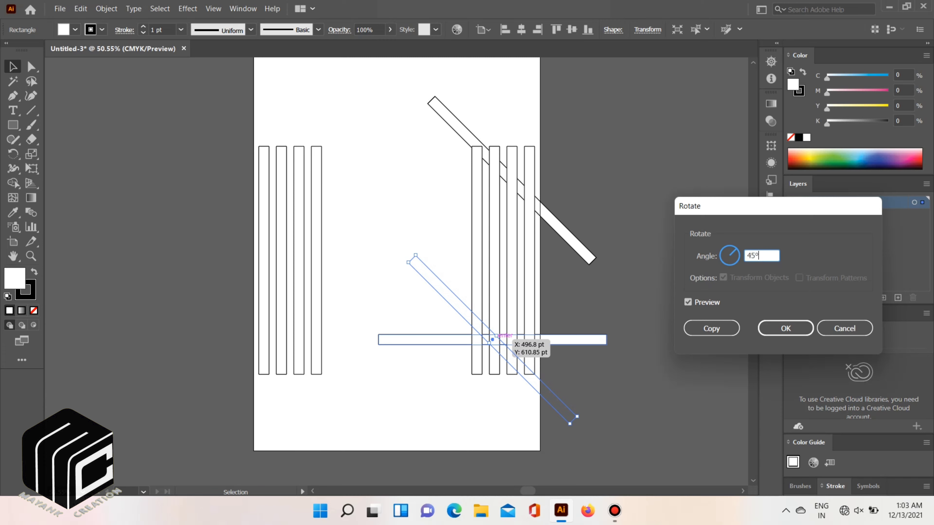
key(Up)
key(Up)
key(Up)
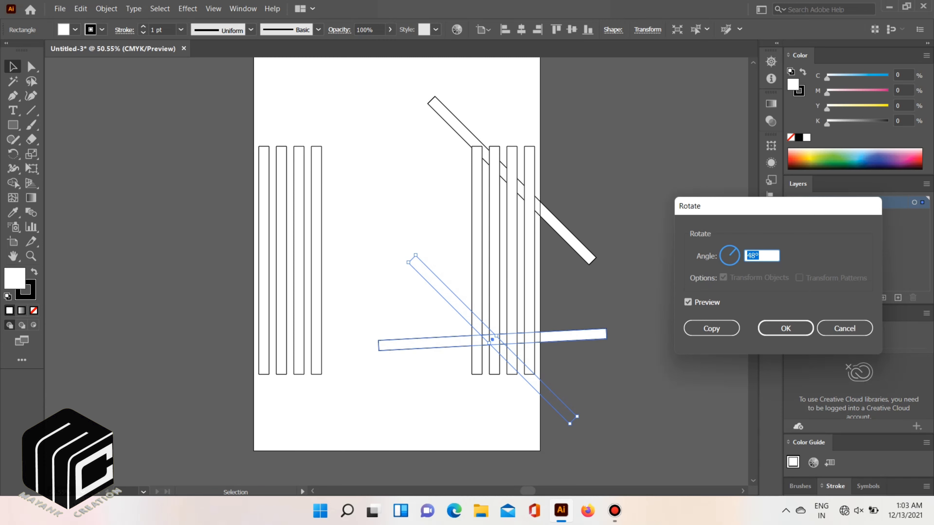
click(688, 302)
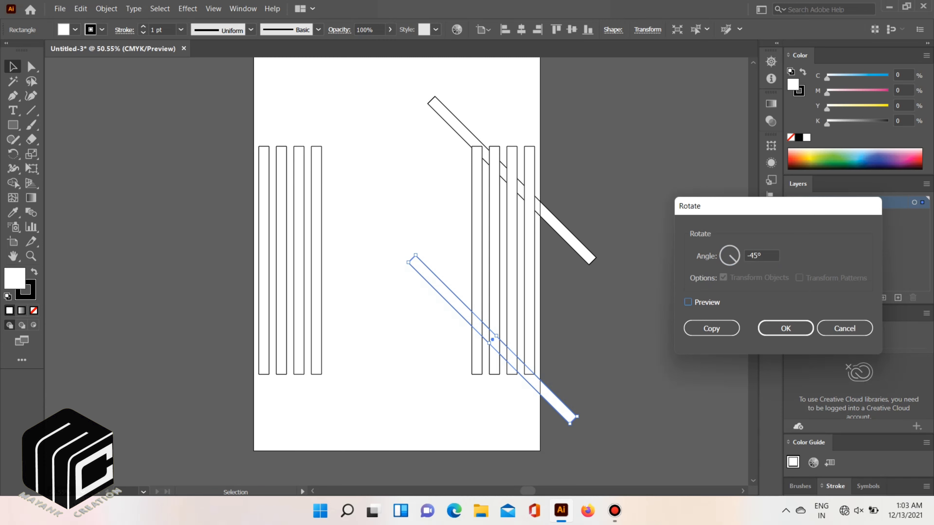
click(688, 303)
click(729, 256)
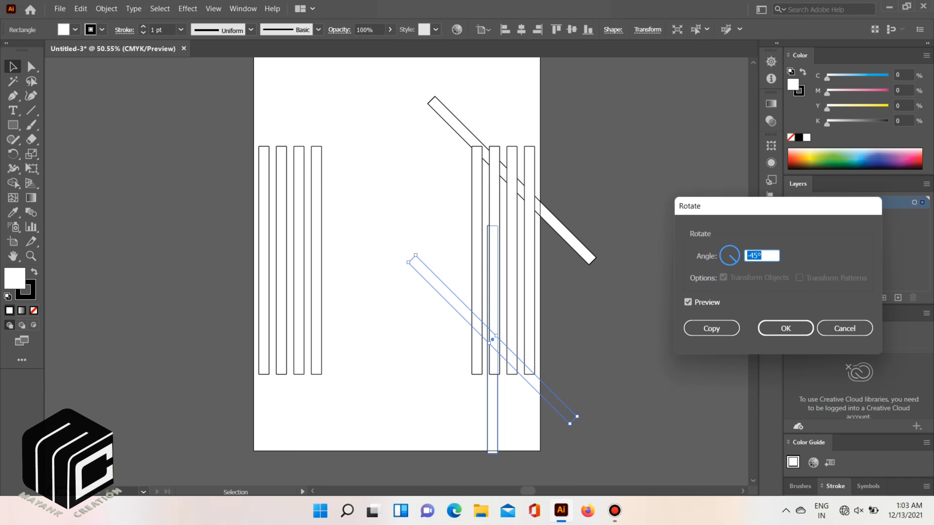
key(Return)
- Tilt the upright copy into the opposite diagonal and place one across the left bars' upper ends and one across their lower ends
drag(492, 340, 408, 339)
drag(493, 419, 321, 415)
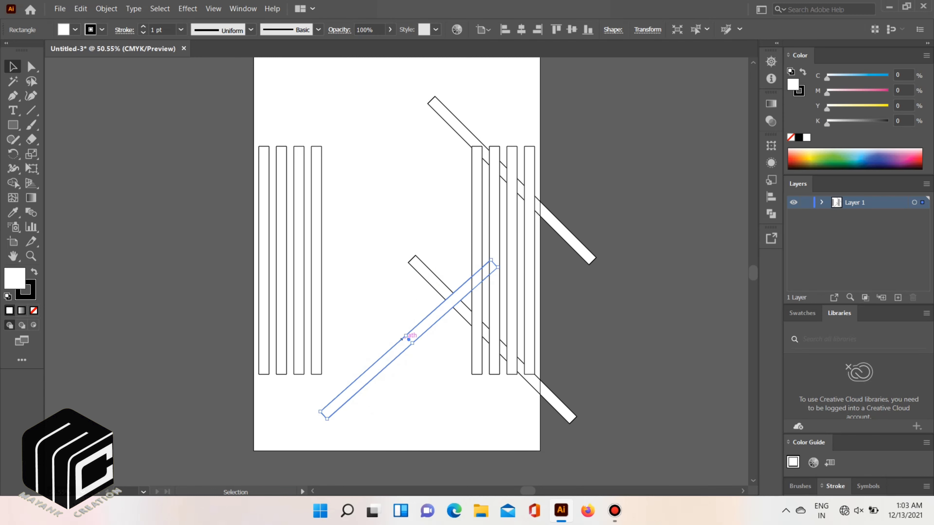
drag(409, 339, 316, 330)
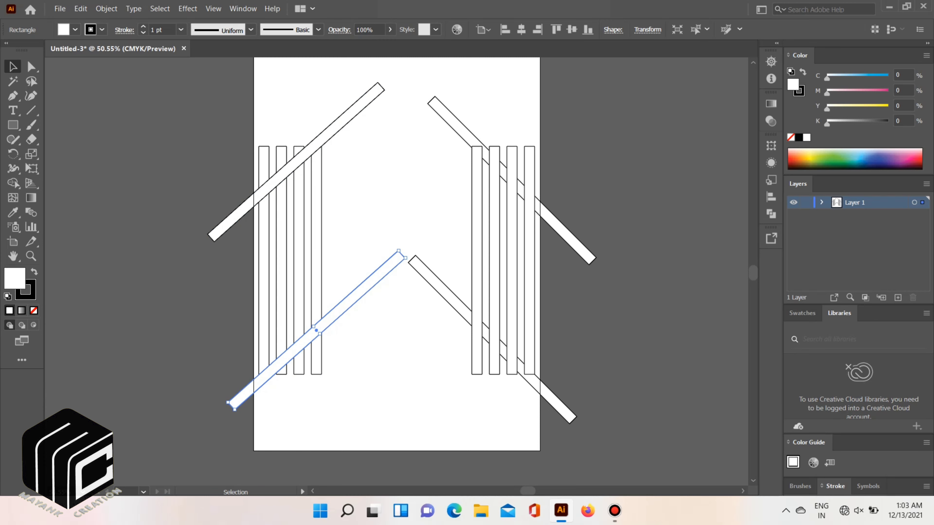
click(372, 351)
- Select all shapes and use Shape Builder to remove the diagonal pieces protruding beyond the left and right bar groups
key(ctrl+a)
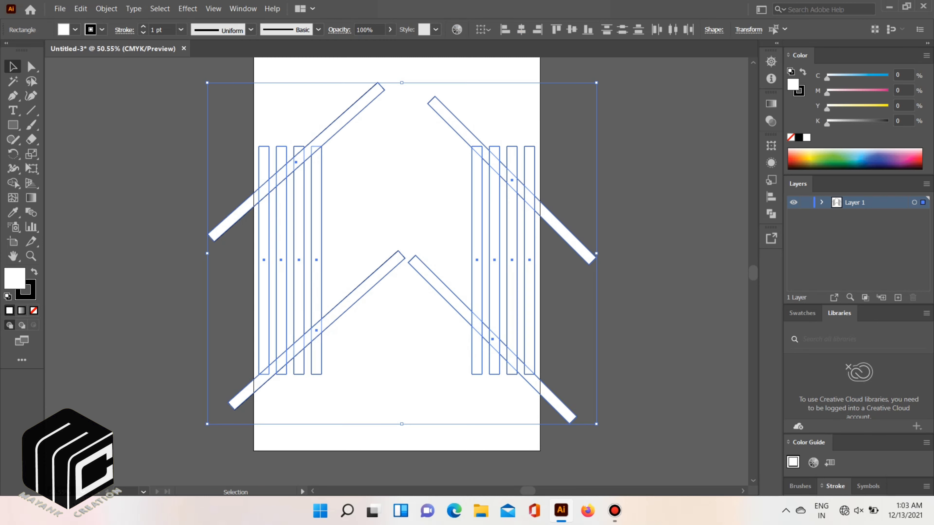
key(shift+m)
alt+click(355, 109)
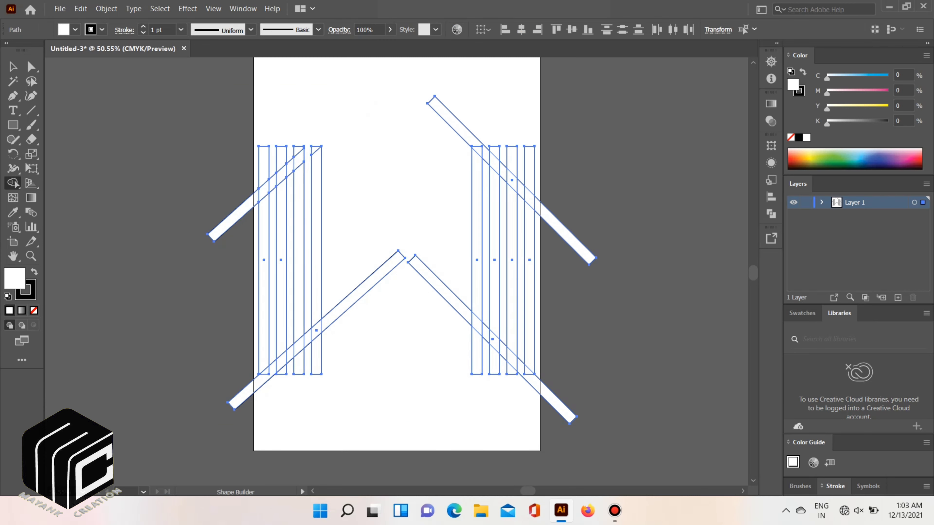
alt+click(362, 285)
alt+click(440, 291)
alt+click(566, 231)
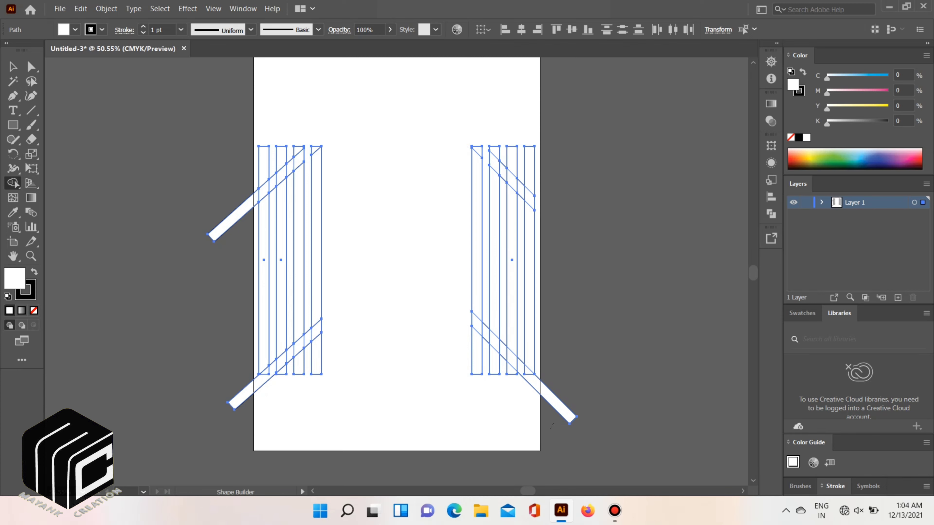
alt+click(557, 401)
drag(228, 208, 246, 400)
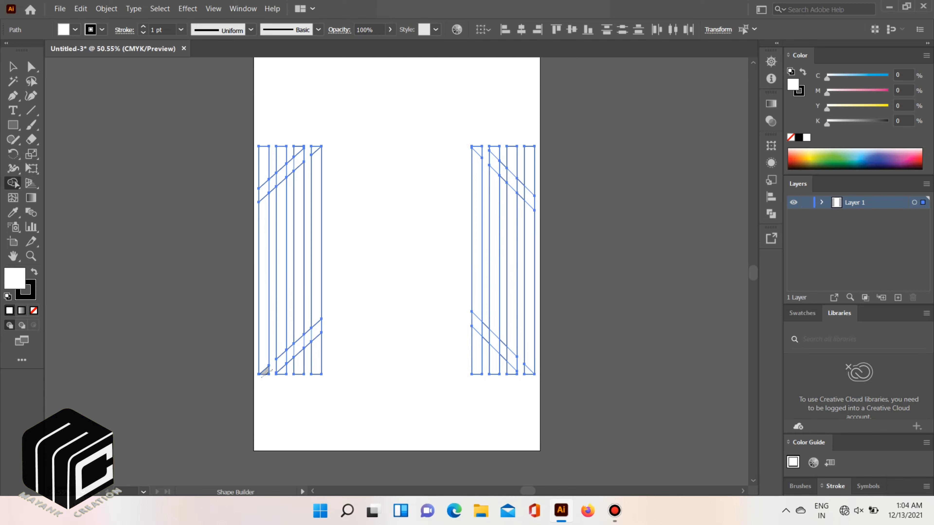
- Remove the remaining diagonal overlaps and the bar ends beyond them with Shape Builder, leaving slanted ends on all eight bars
drag(341, 320, 341, 319)
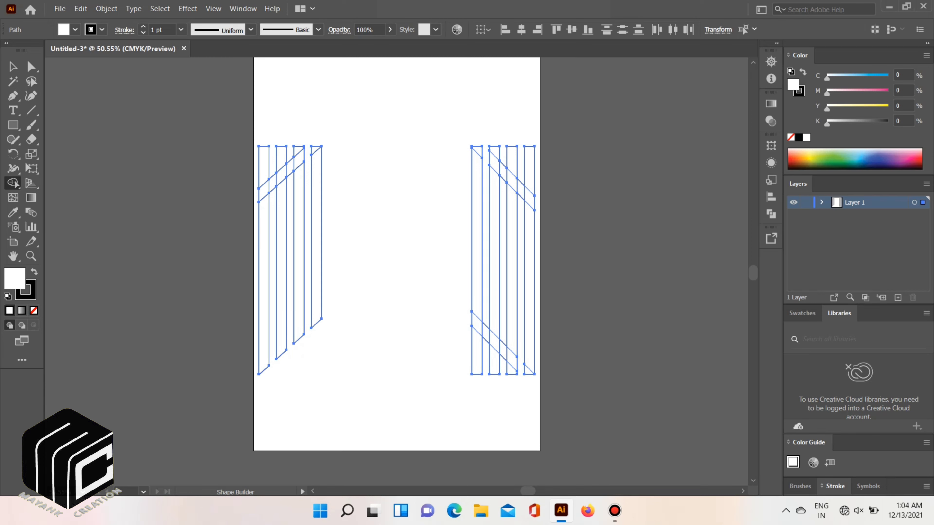
mouse_move(252, 157)
mouse_down()
mouse_move(313, 147)
mouse_move(253, 200)
mouse_up()
drag(558, 175, 488, 126)
drag(471, 140, 475, 145)
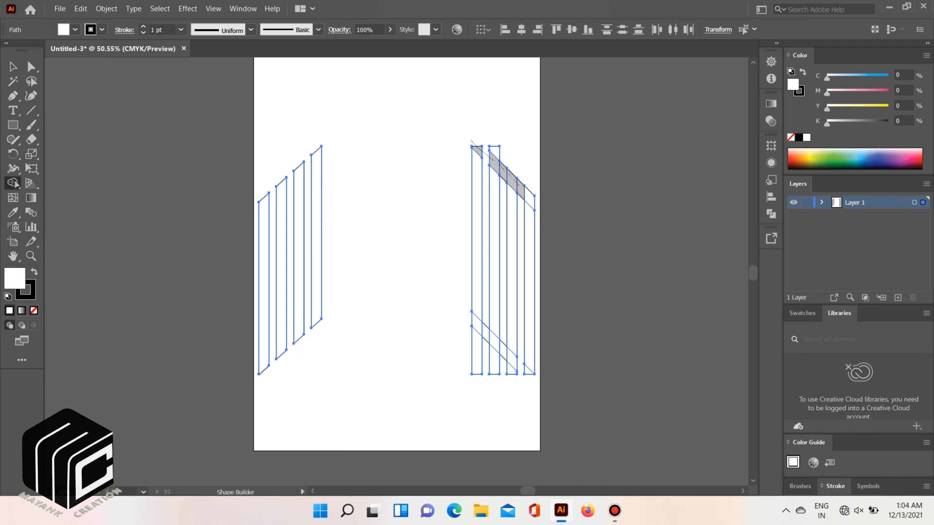
drag(520, 193, 533, 206)
drag(480, 332, 533, 382)
key(v)
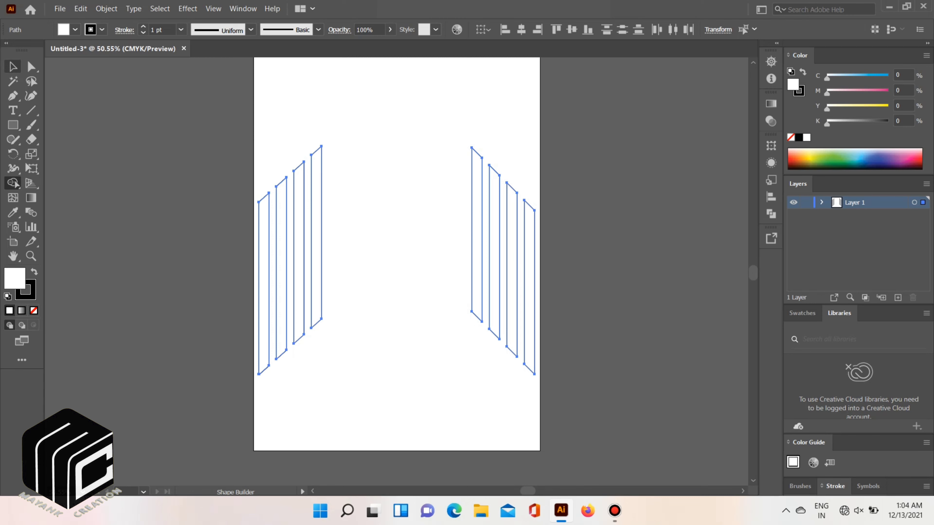
key(ctrl+shift+a)
- Draw a vertical line through the full height of the artboard and align it to the horizontal centre
key(backslash)
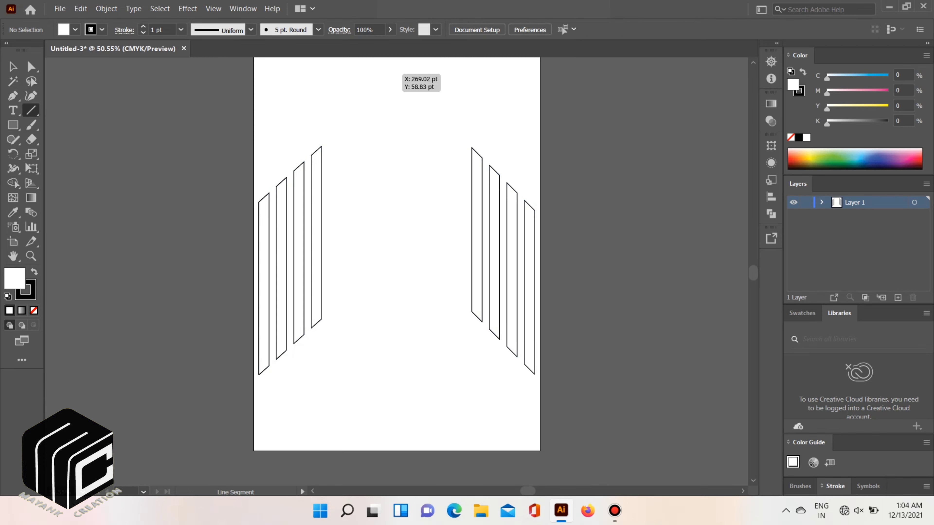
drag(390, 58, 390, 453)
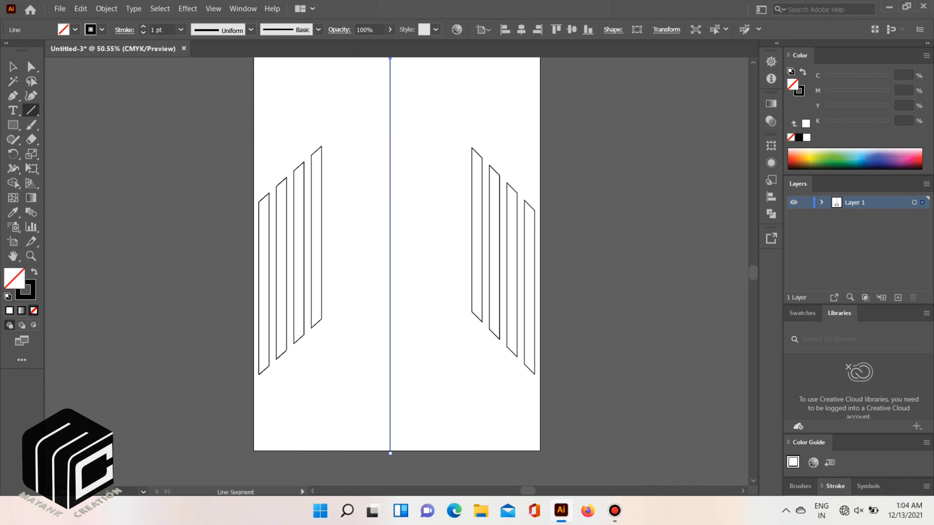
key(v)
click(770, 197)
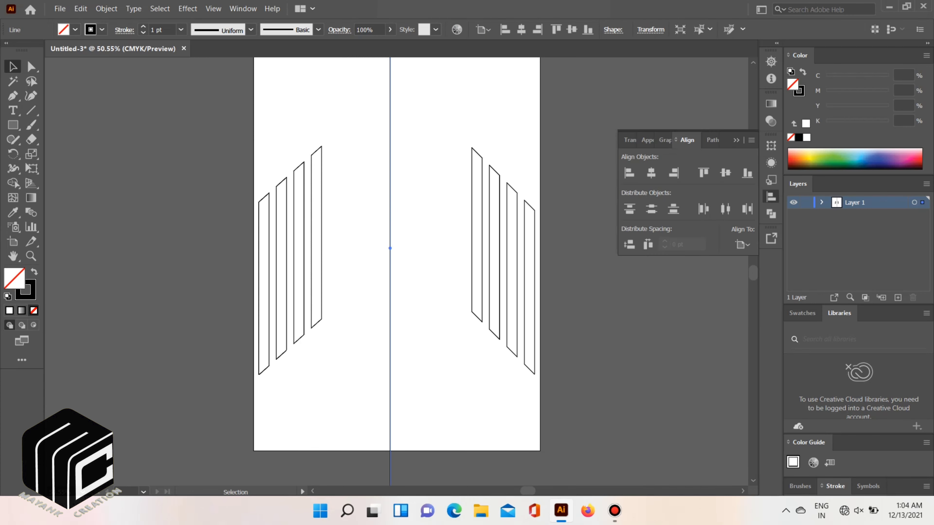
click(651, 173)
click(736, 140)
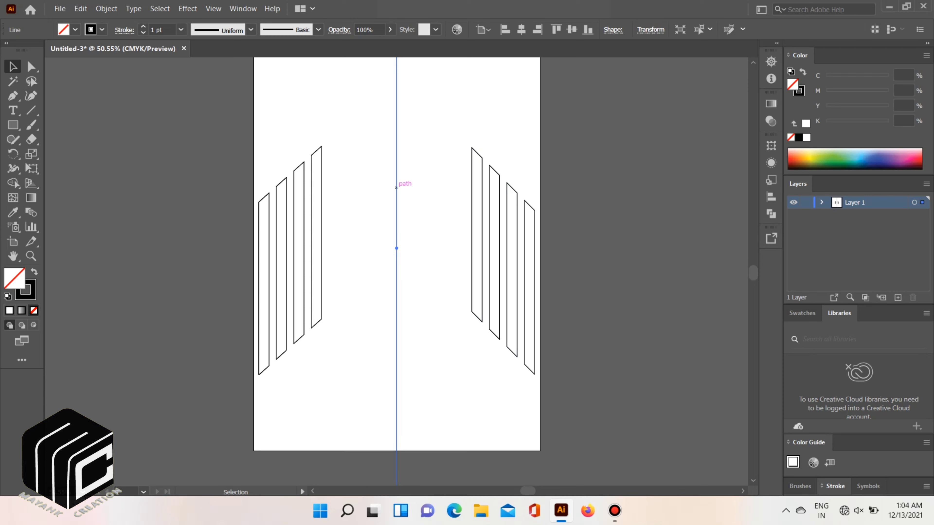
- Create a copy of the vertical centre line rotated by 90°
right_click(395, 188)
mouse_move(459, 392)
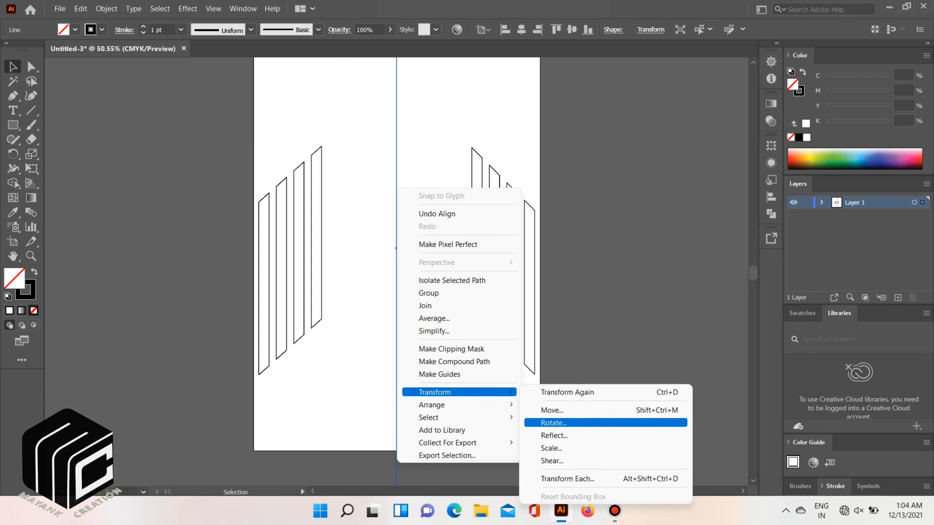
click(554, 423)
text(9)
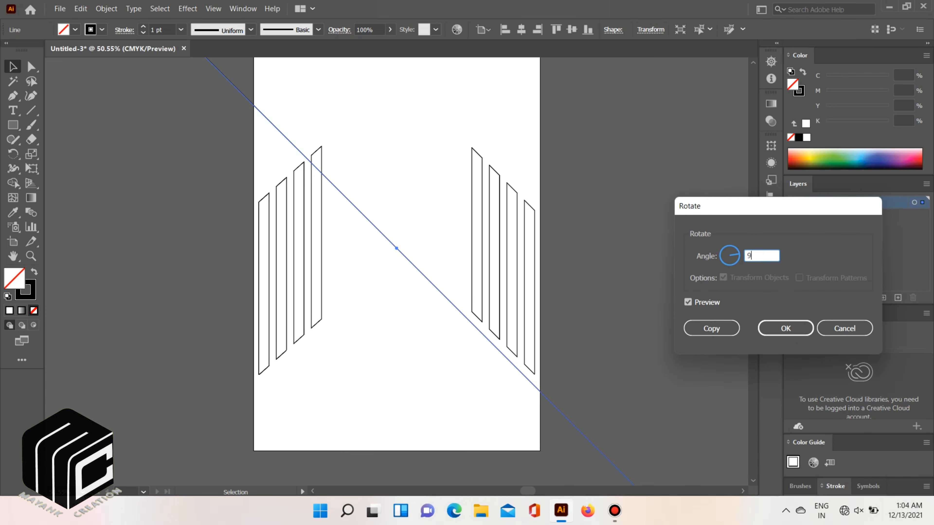
text(0)
click(711, 328)
- Select both crossing centre lines and lock them
drag(419, 190, 382, 282)
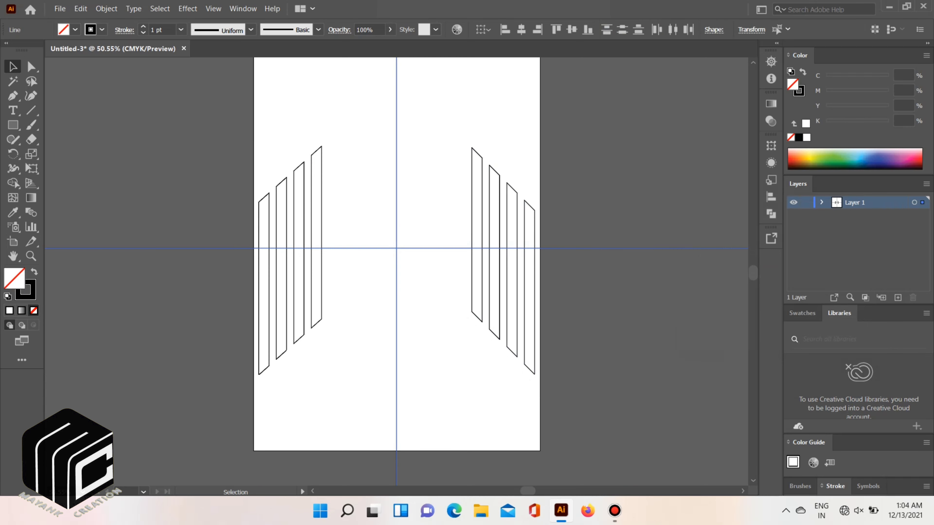
click(821, 203)
key(ctrl+2)
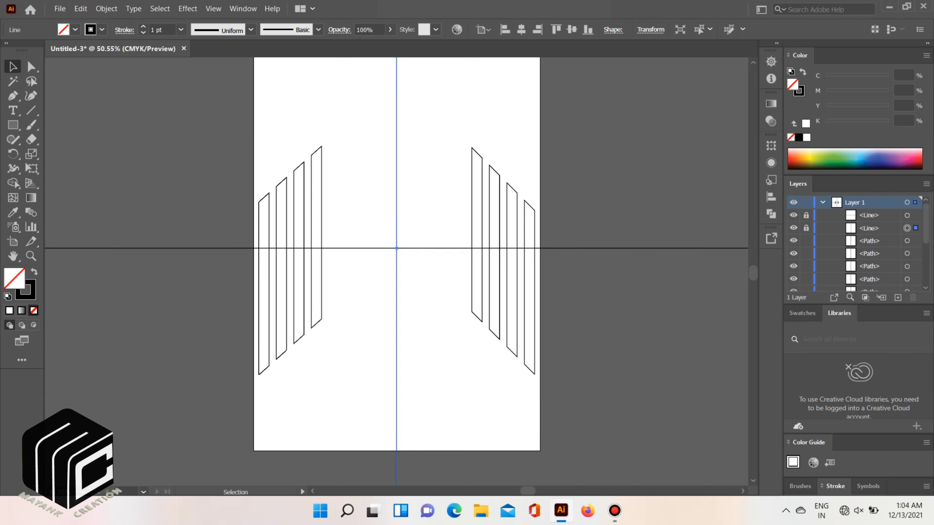
click(822, 202)
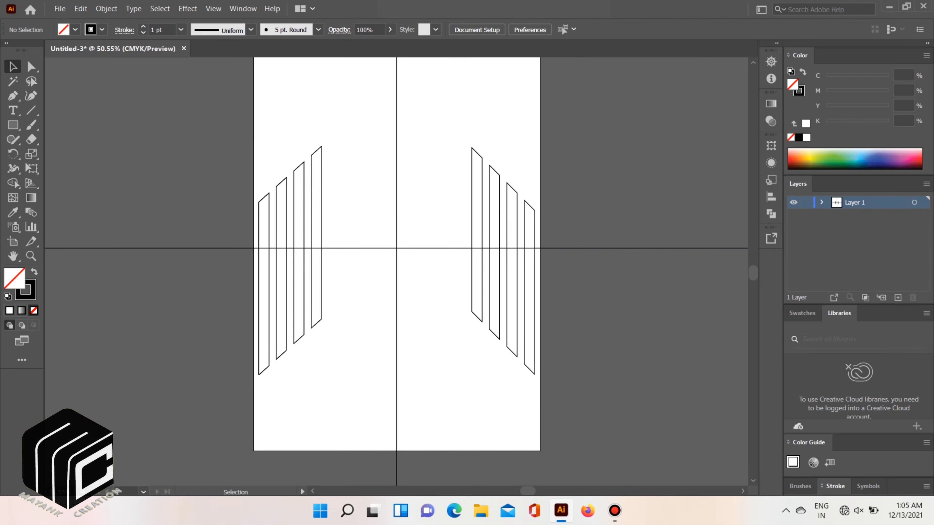
- Select all eight slanted bars and bring them in front of the crossing centre lines
drag(559, 167, 434, 227)
drag(336, 157, 224, 203)
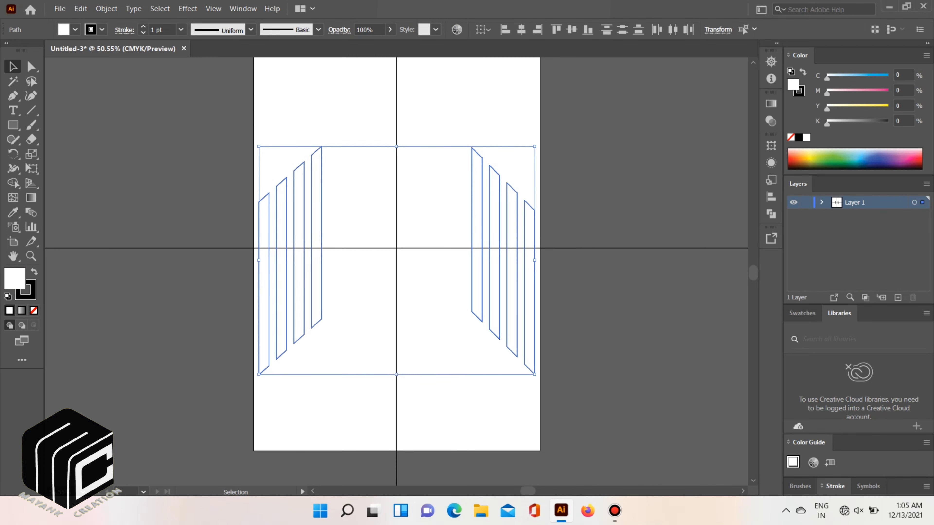
right_click(406, 94)
mouse_move(427, 282)
click(588, 282)
click(588, 282)
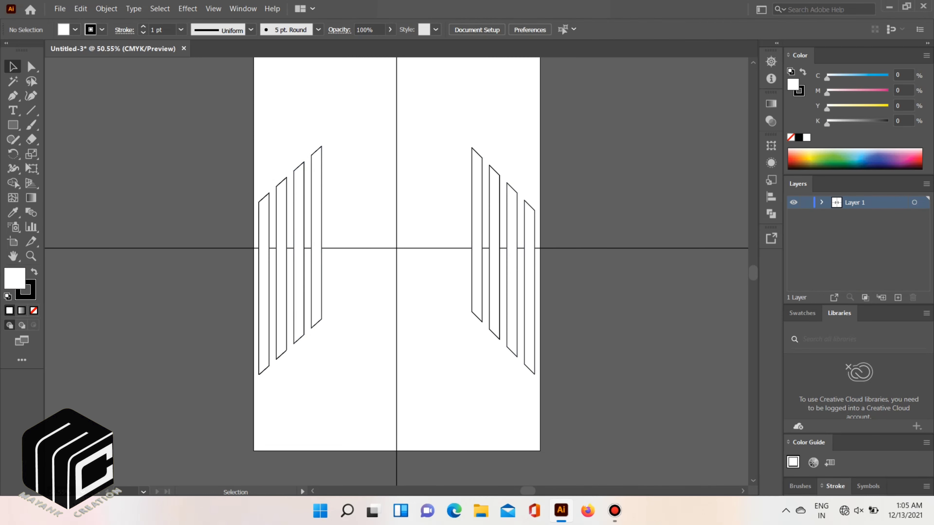
click(13, 95)
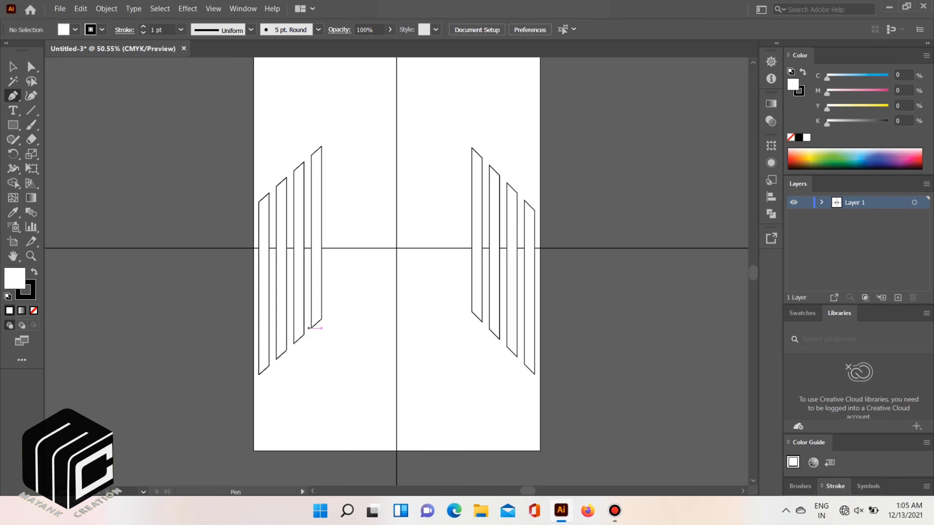
scroll(332, 335, up, 1)
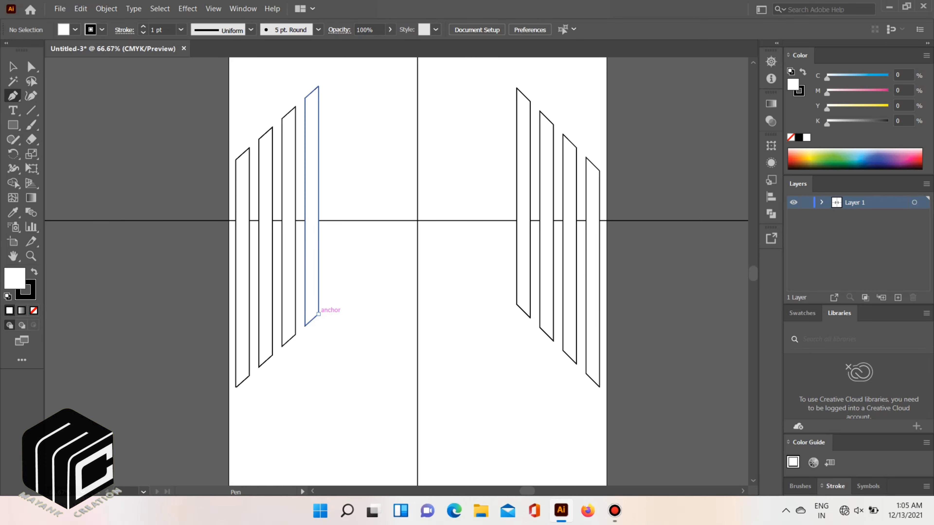
drag(13, 96, 55, 110)
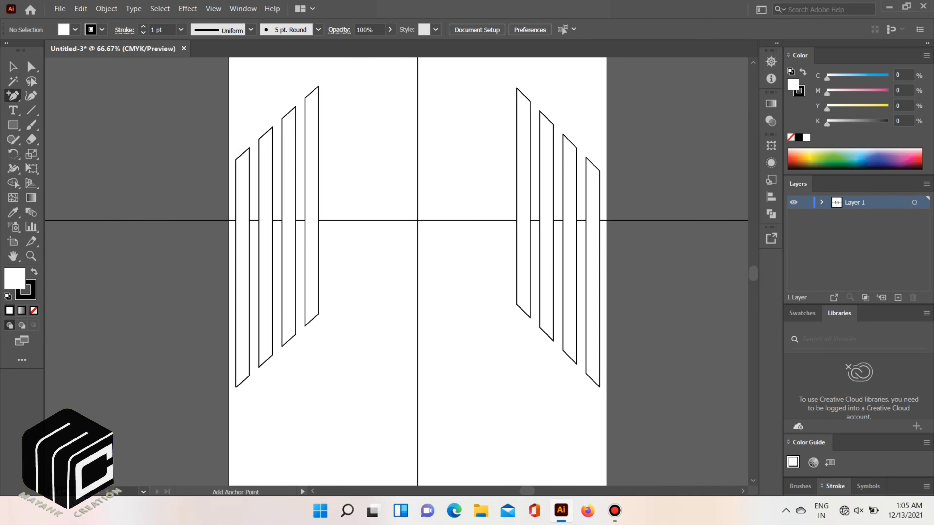
click(319, 314)
key(Return)
- Draw a curved page shape with the Pen tool from the innermost left bar's slanted lower end to just before the vertical centre line
drag(13, 97, 55, 96)
click(318, 313)
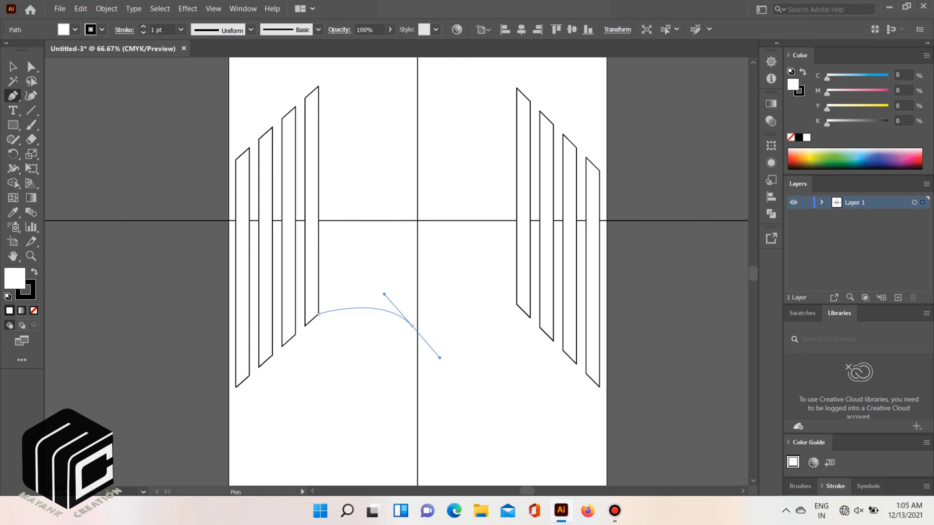
drag(413, 325, 439, 358)
drag(305, 326, 252, 352)
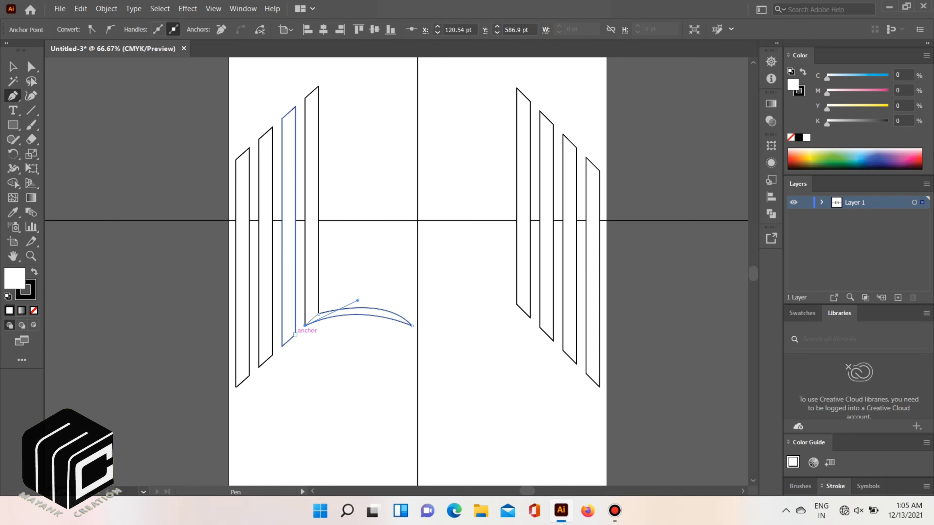
- Draw a second curved page shape from the lower end of the second left bar, with its tip directly below the first one's
click(295, 334)
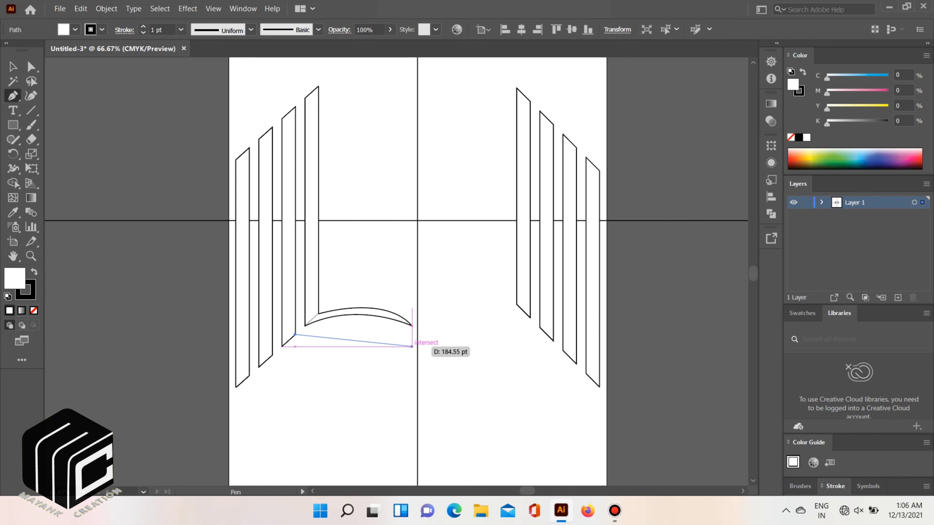
click(412, 346)
drag(431, 360, 442, 387)
click(412, 347)
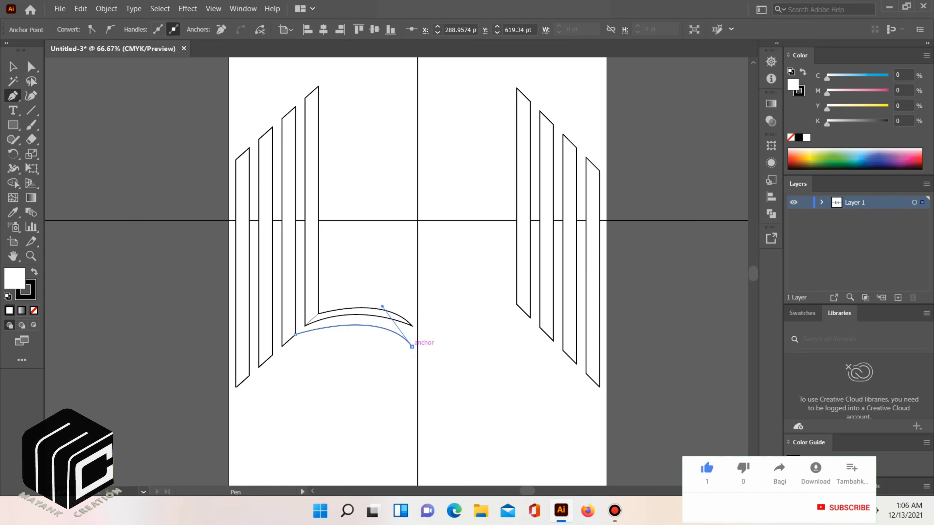
drag(282, 347, 207, 377)
key(Escape)
- Draw a third curved page shape from the lower end of the third left bar to a tip below the previous one
click(272, 355)
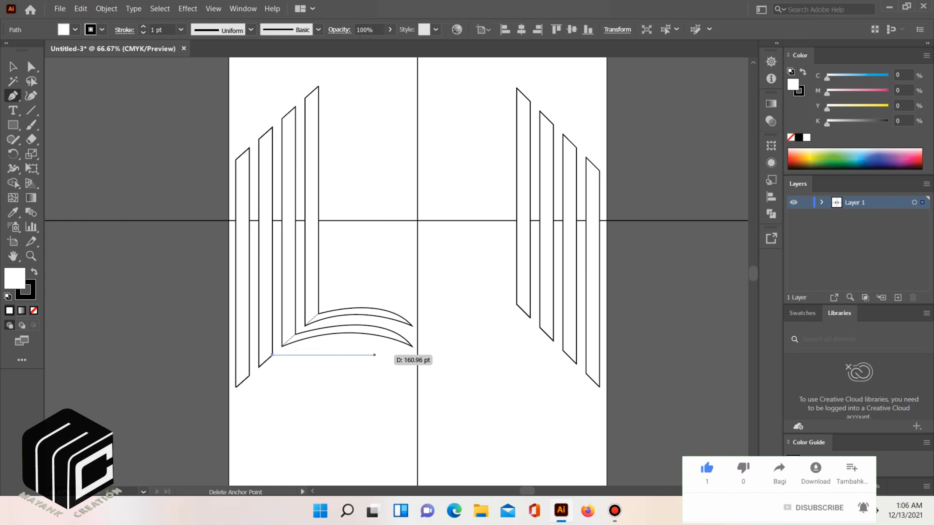
drag(412, 367, 438, 417)
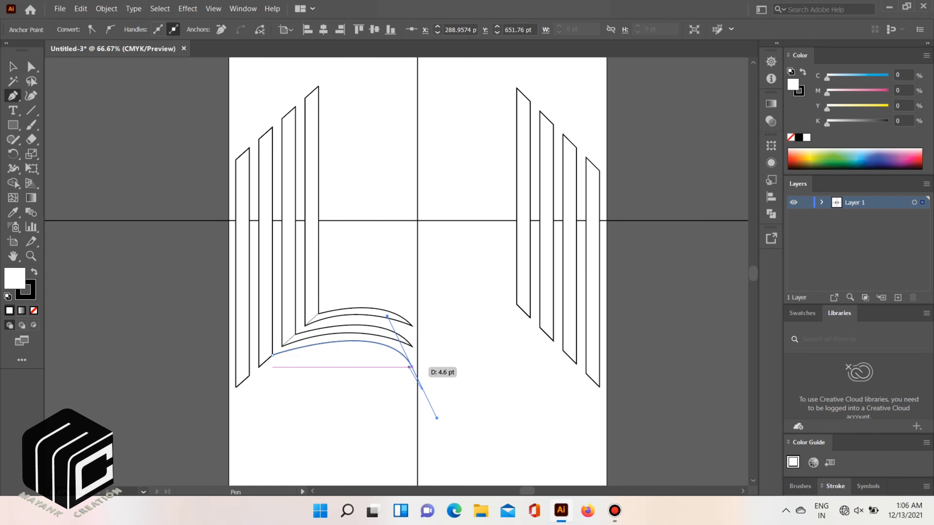
click(412, 367)
drag(260, 367, 150, 408)
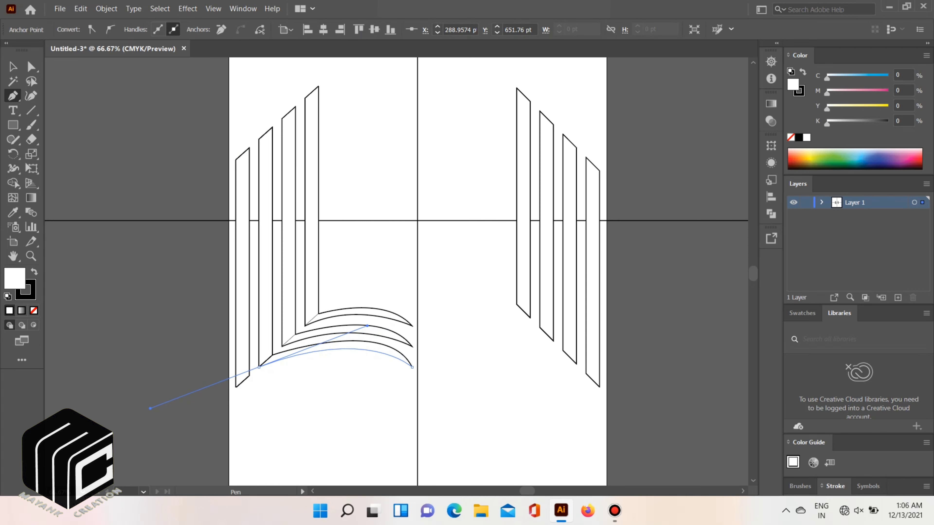
key(Escape)
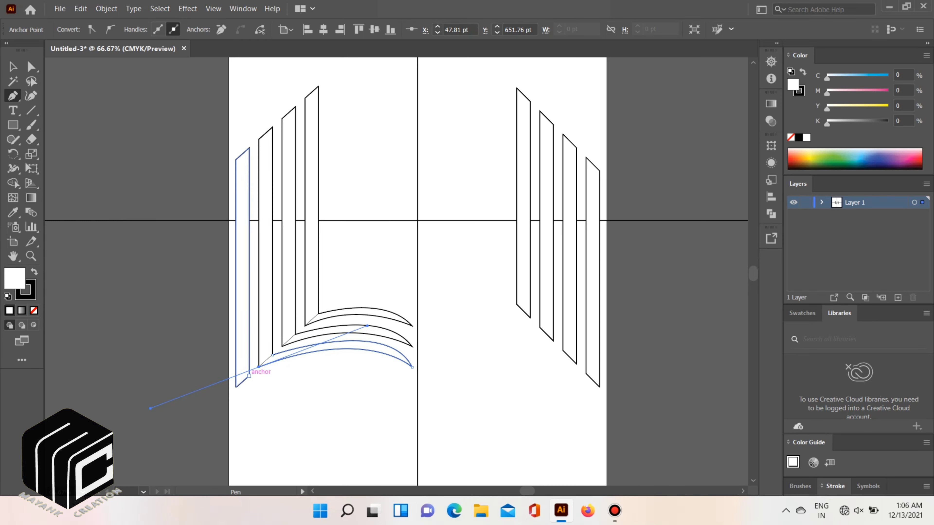
- Draw the fourth curved page shape from the outermost left bar's lower end, with its tip below the other three
click(248, 376)
drag(412, 387, 439, 446)
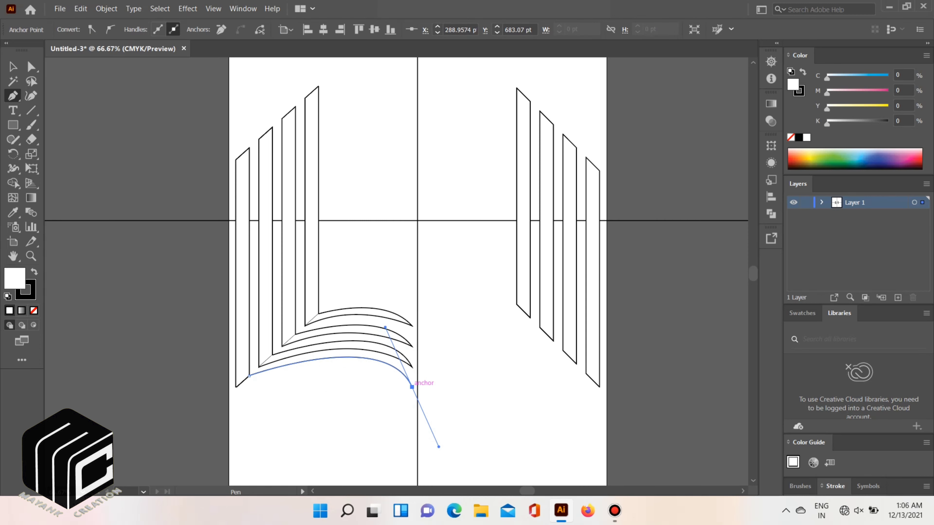
drag(412, 387, 405, 387)
key(ctrl+z)
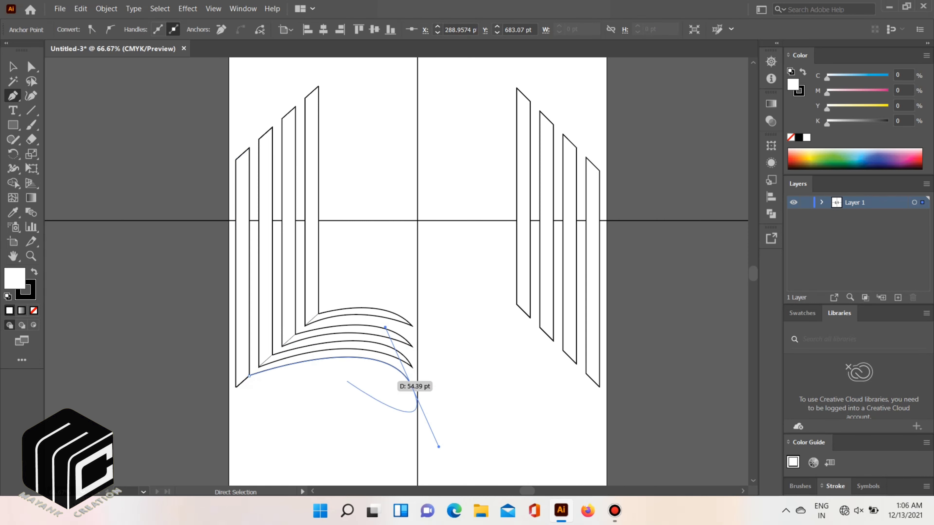
click(413, 387)
drag(236, 387, 99, 433)
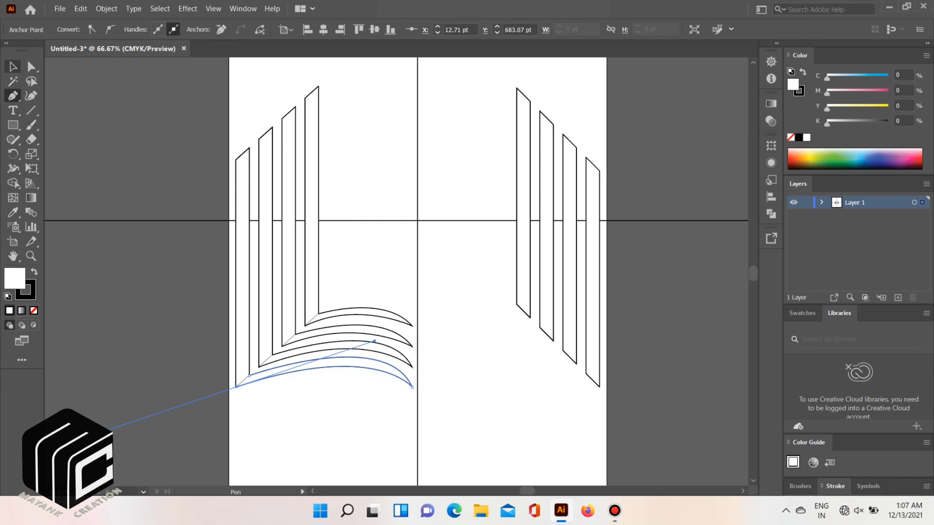
- Select the four curved page shapes and create a copy reflected across the vertical axis
key(v)
drag(371, 282, 407, 407)
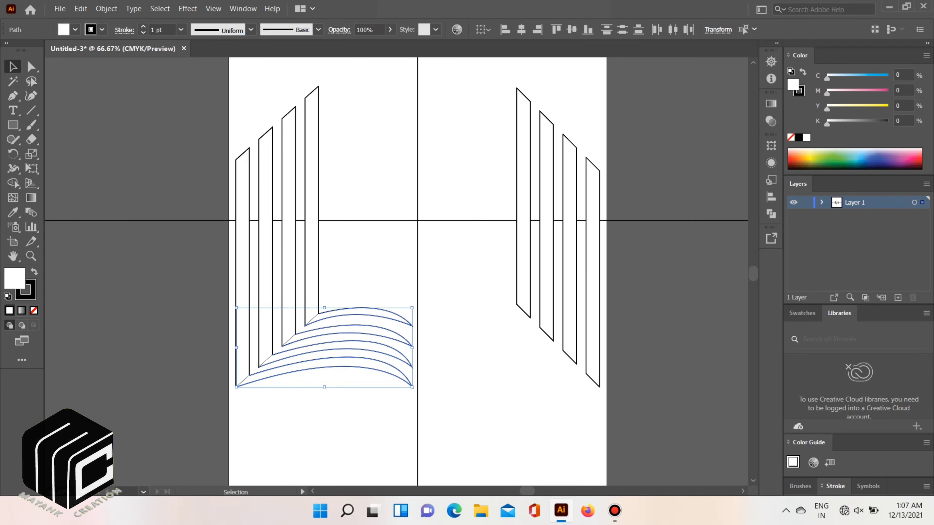
right_click(404, 162)
mouse_move(459, 335)
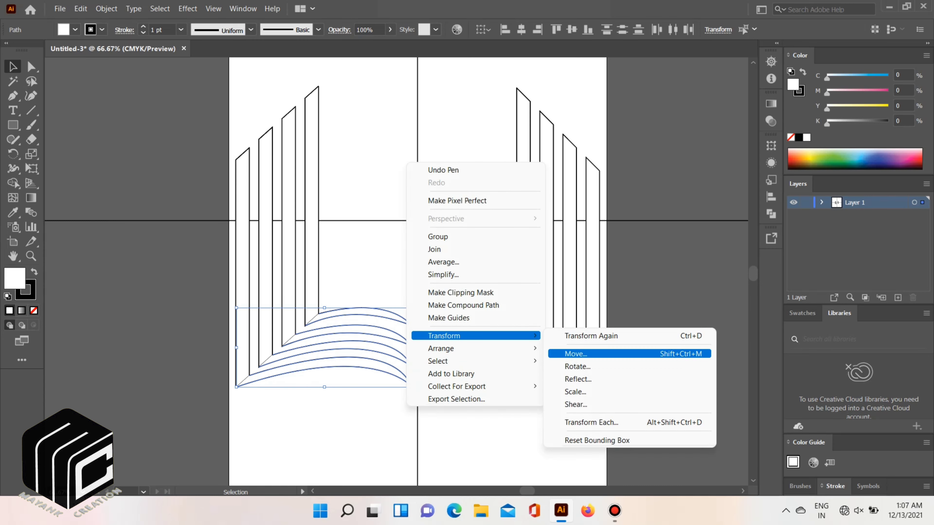
click(588, 381)
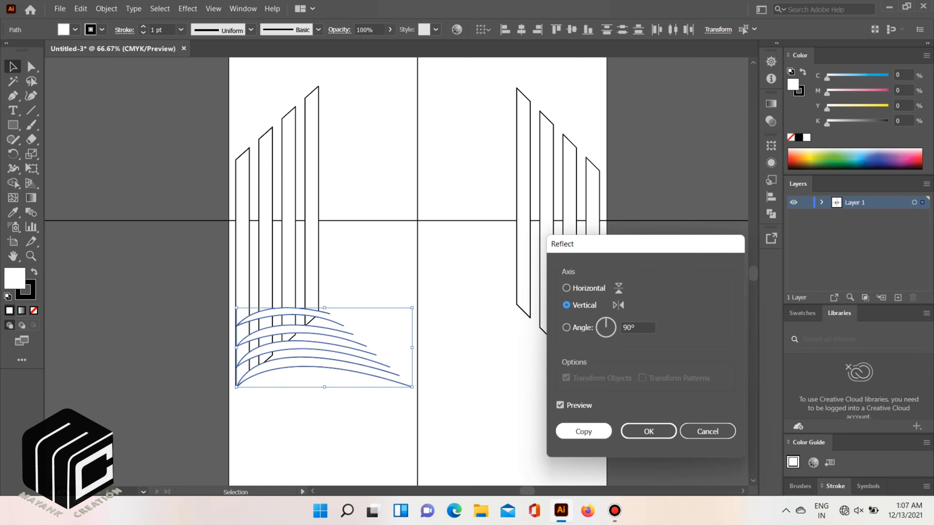
click(584, 431)
- Move the reflected curves to the right half so the lowest one meets the outermost right bar's slanted end
drag(323, 346, 602, 336)
key(ctrl+equal)
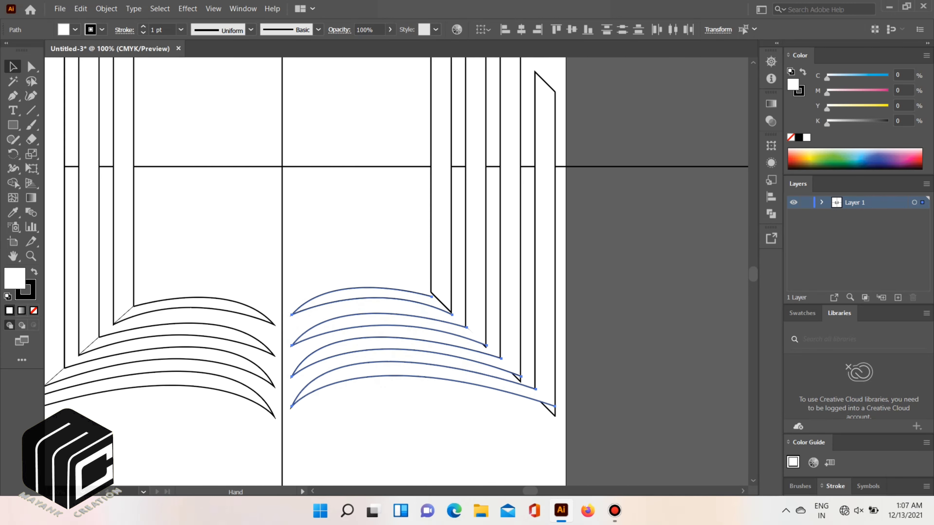
drag(420, 346, 422, 354)
click(415, 268)
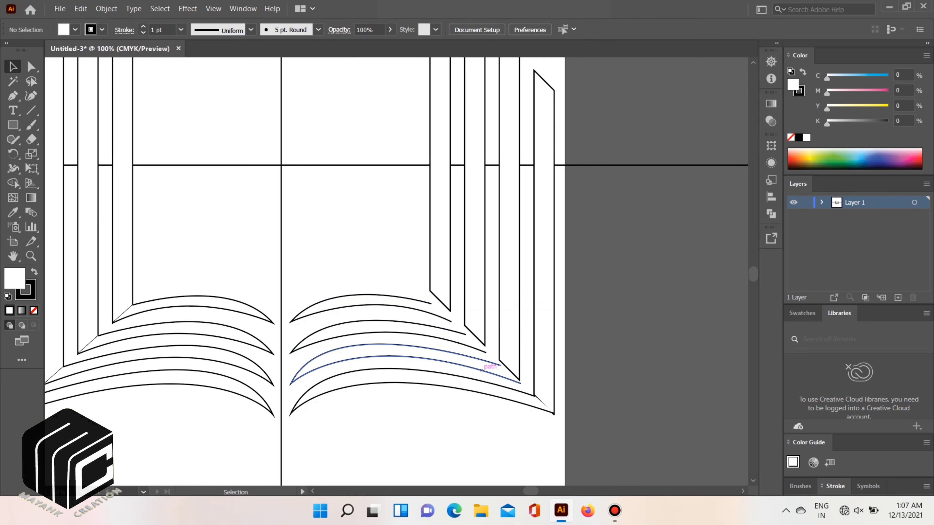
- Move the upper three reflected curves up individually until each meets the lower end of its right bar
double_click(482, 370)
double_click(434, 271)
drag(458, 355, 421, 297)
click(454, 342)
click(412, 430)
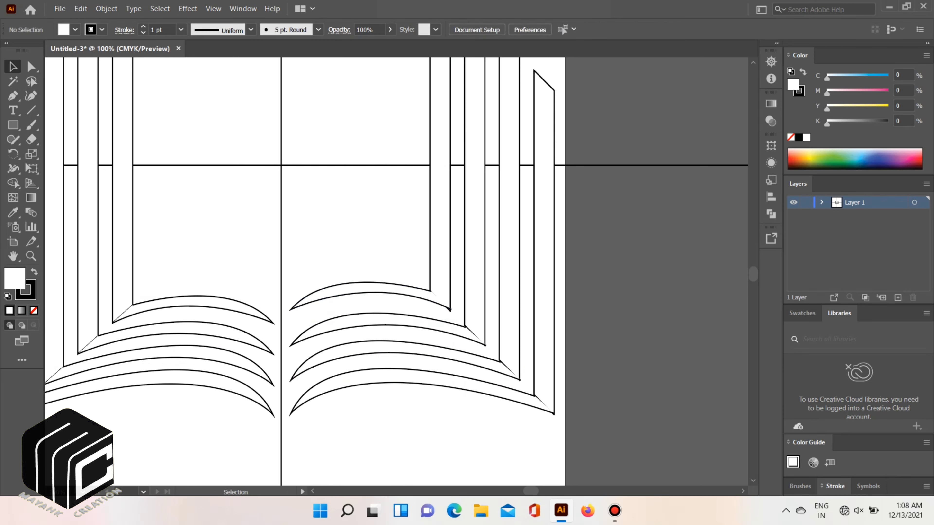
- Select all bars and curves and merge each right bar with its curved page shape using Shape Builder
drag(374, 232, 474, 409)
click(12, 182)
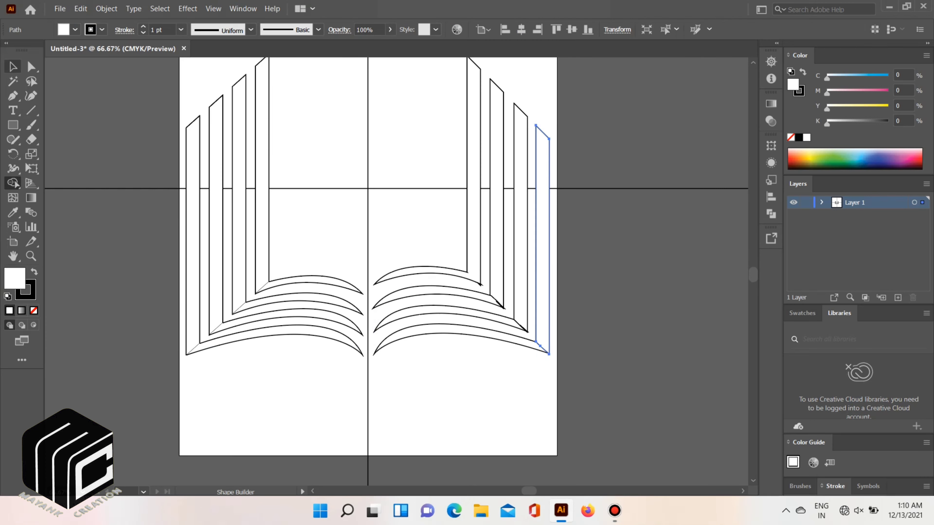
key(v)
key(shift+m)
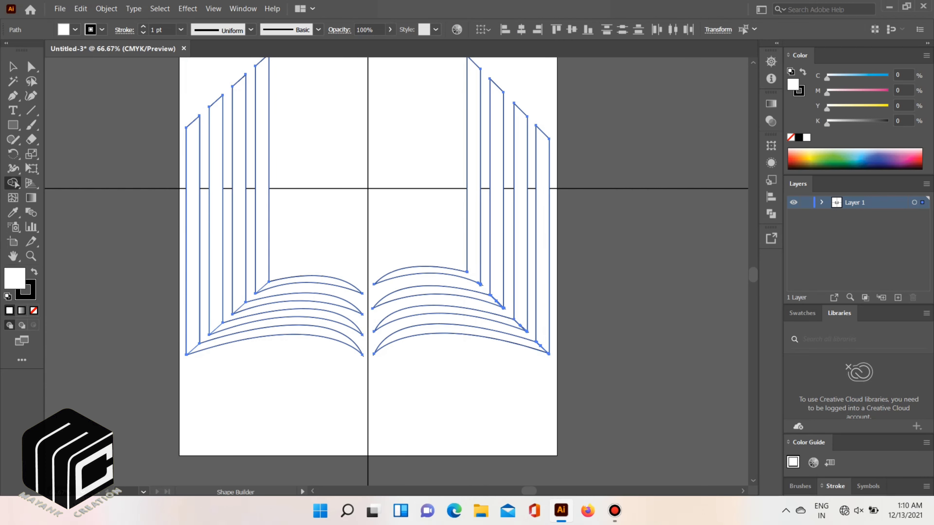
drag(496, 294, 501, 304)
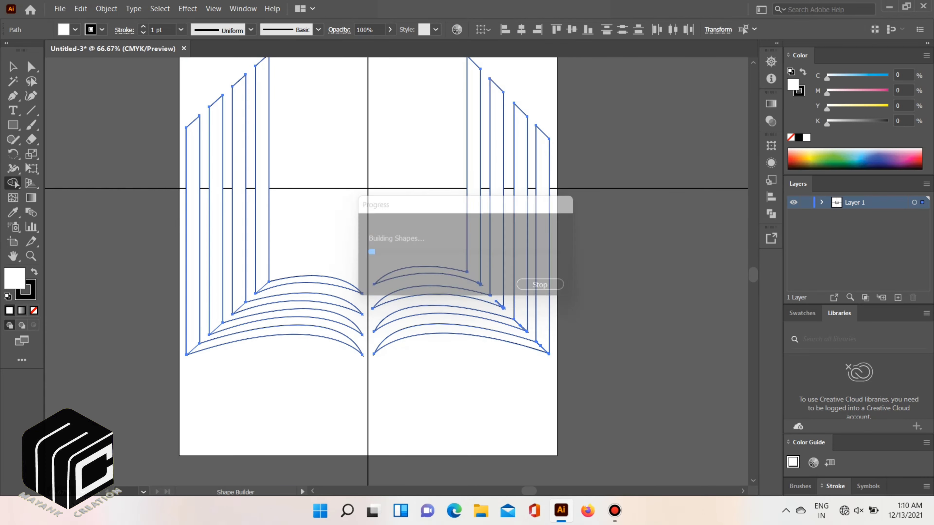
scroll(502, 305, up, 3)
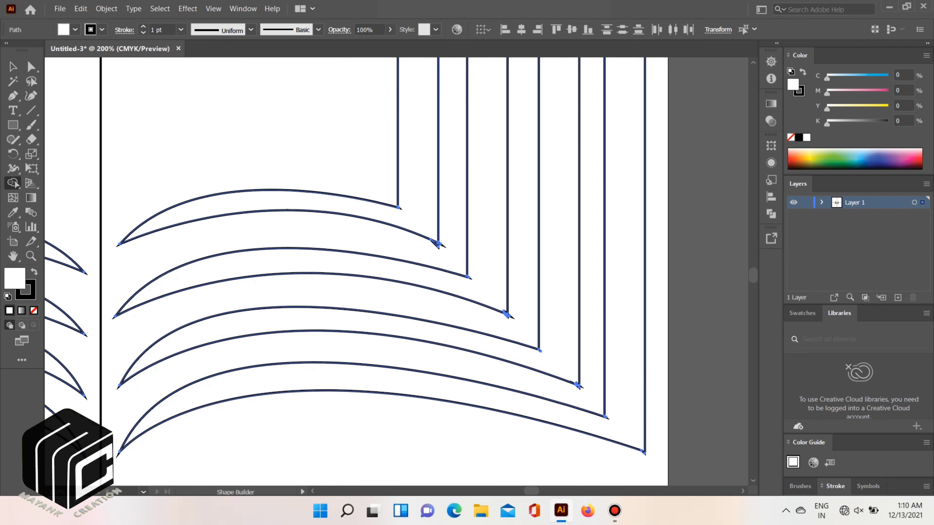
- Merge each of the four left bars with its curved page shape using Shape Builder
drag(672, 396, 351, 438)
drag(70, 280, 731, 255)
drag(449, 203, 474, 223)
drag(378, 256, 411, 281)
drag(309, 320, 339, 346)
drag(240, 383, 271, 408)
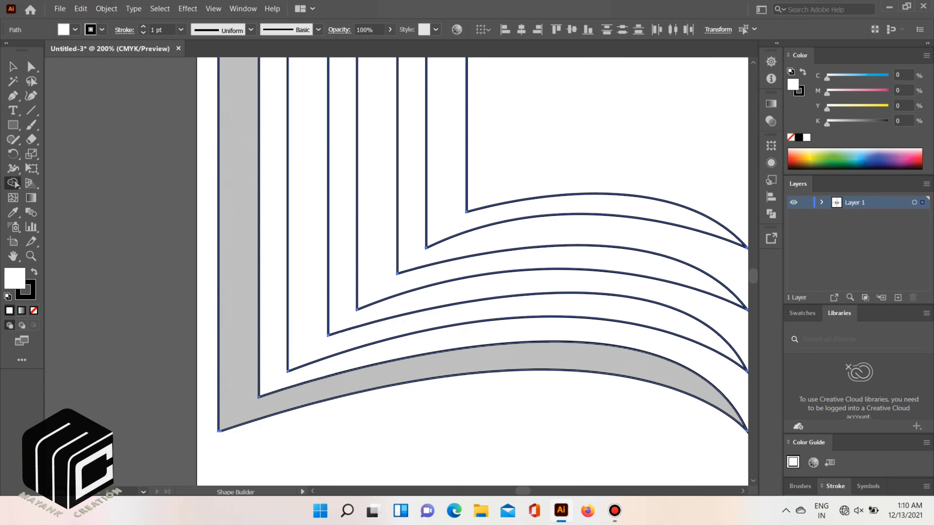
scroll(274, 405, down, 4)
key(v)
key(ctrl+a)
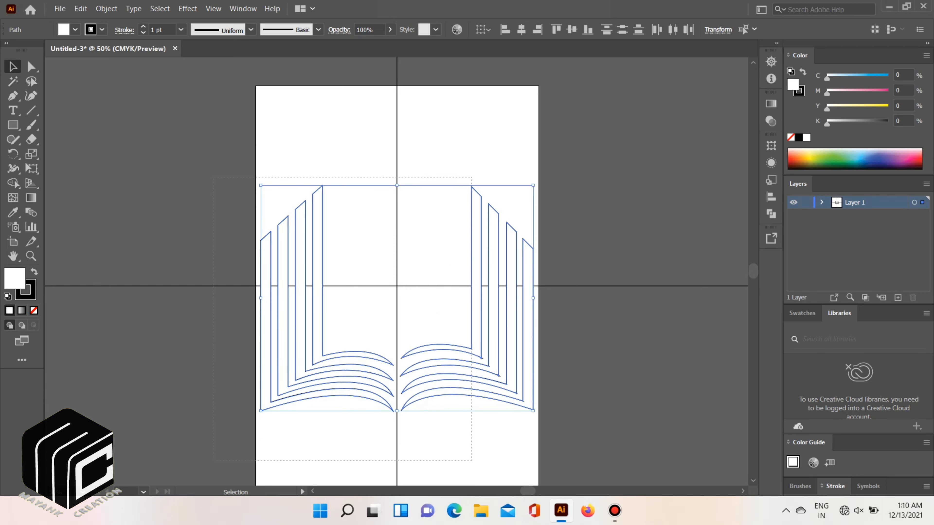
drag(472, 460, 567, 447)
click(81, 9)
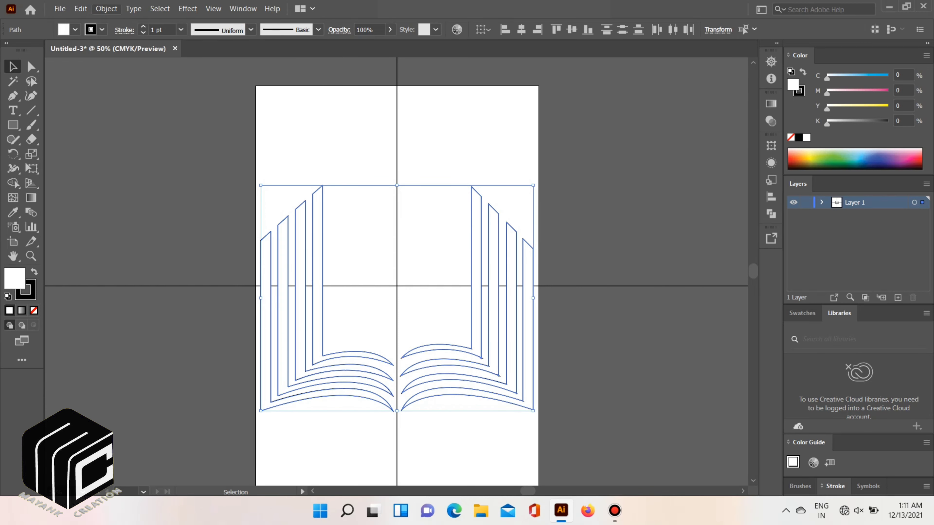
mouse_move(106, 9)
click(122, 66)
click(177, 128)
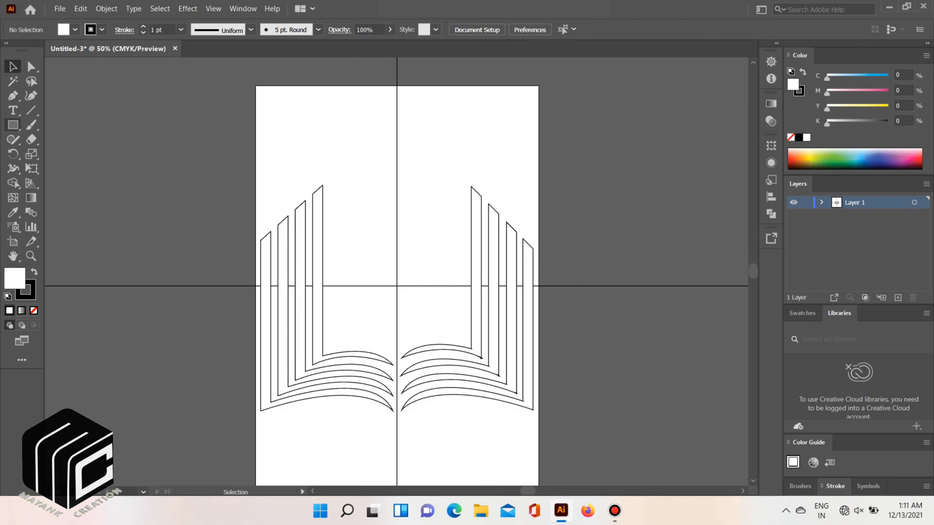
- Draw a circle about as wide as the artboard over the upper part of the bars and centre it on the vertical centre line
drag(13, 125, 55, 153)
drag(396, 98, 480, 235)
drag(396, 94, 384, 195)
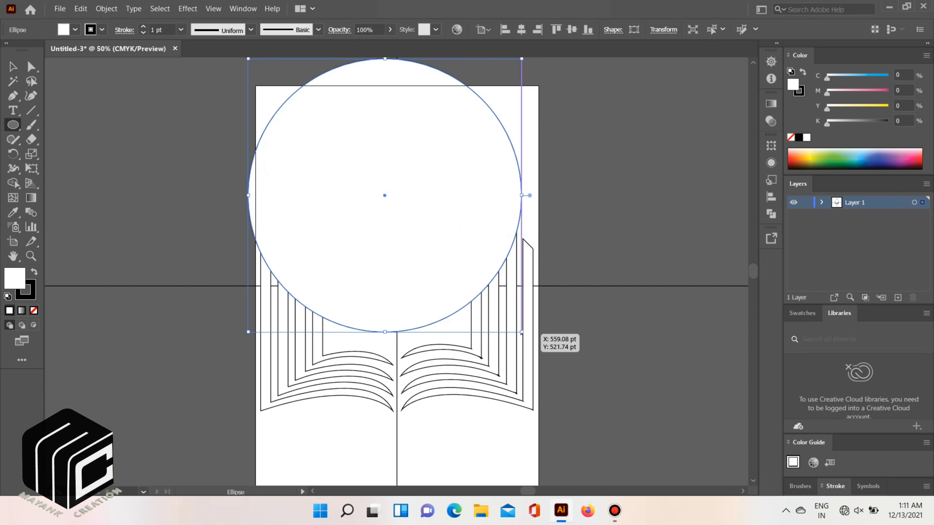
drag(521, 333, 527, 338)
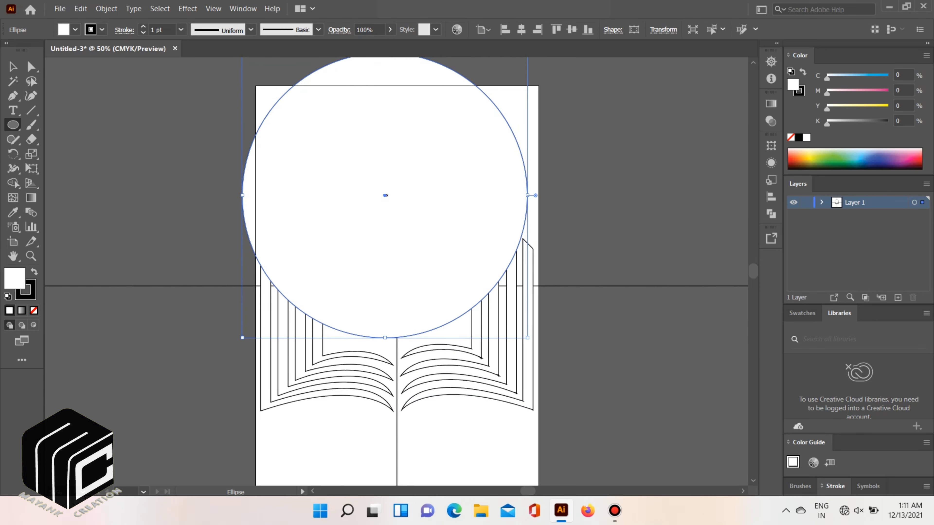
drag(386, 195, 397, 209)
- Remove the circle's stroke and restore it to black
click(102, 30)
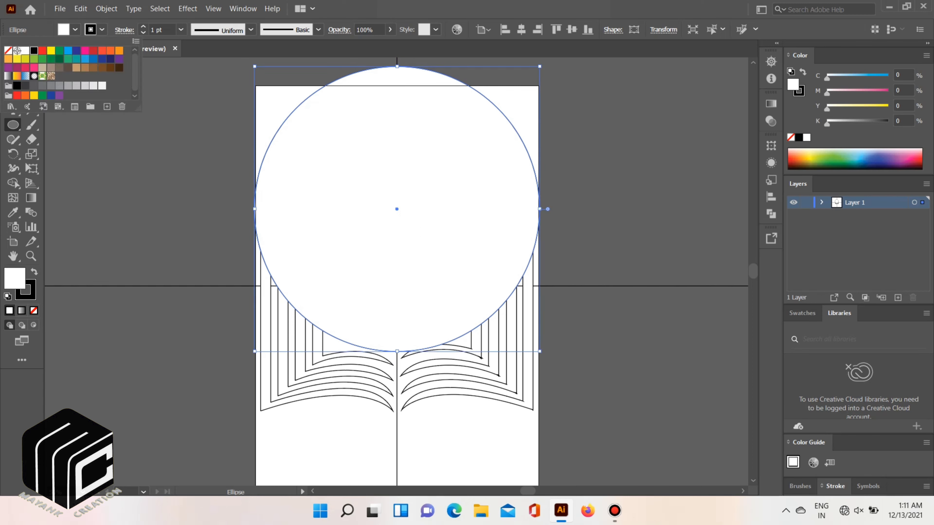
click(8, 50)
key(Escape)
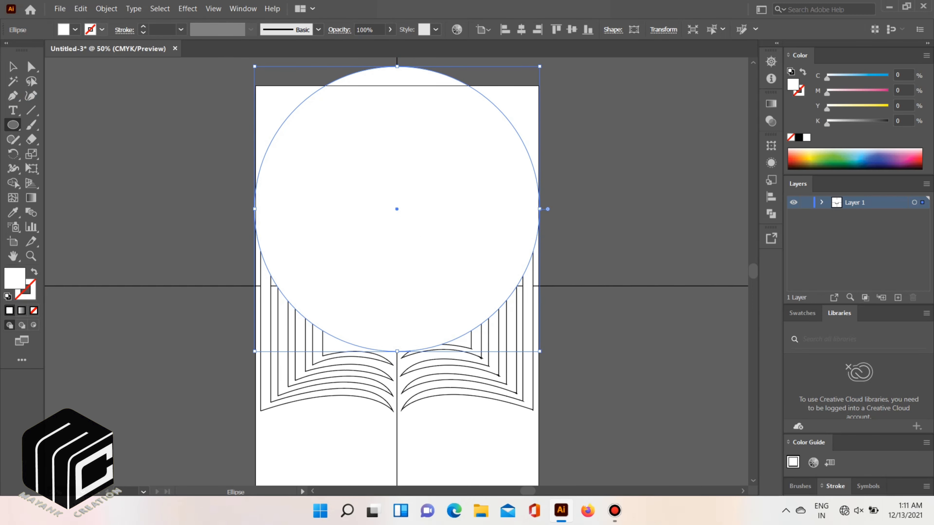
click(101, 29)
click(33, 50)
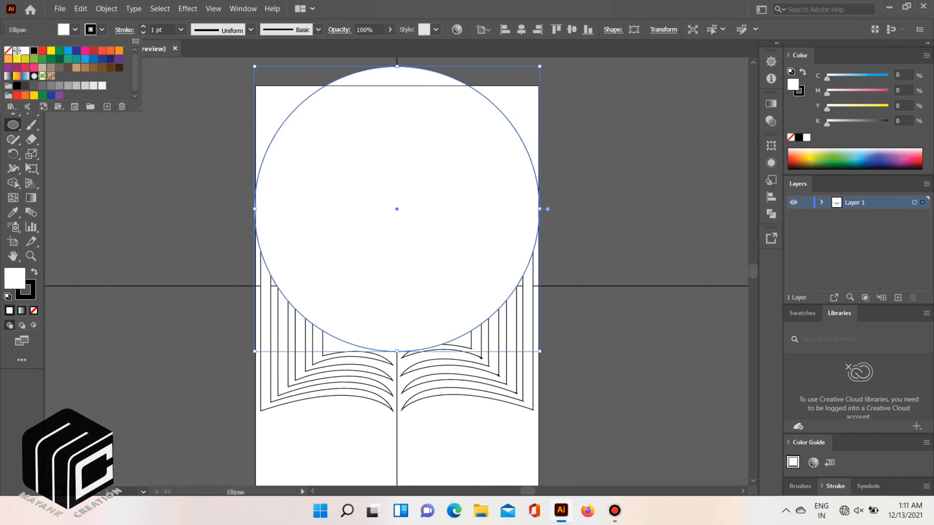
- Remove the circle's fill and delete its lowest anchor point so only the upper semicircle is left
click(75, 30)
click(75, 30)
click(8, 51)
key(Escape)
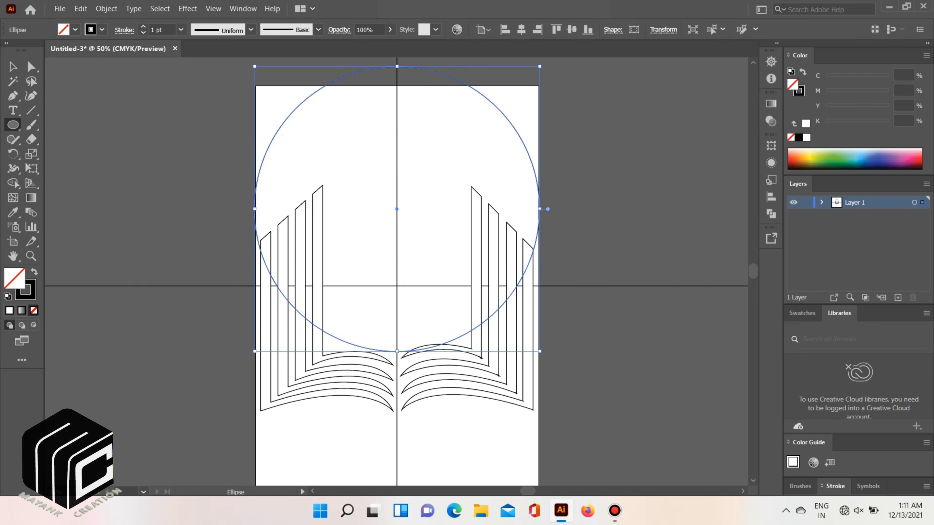
key(a)
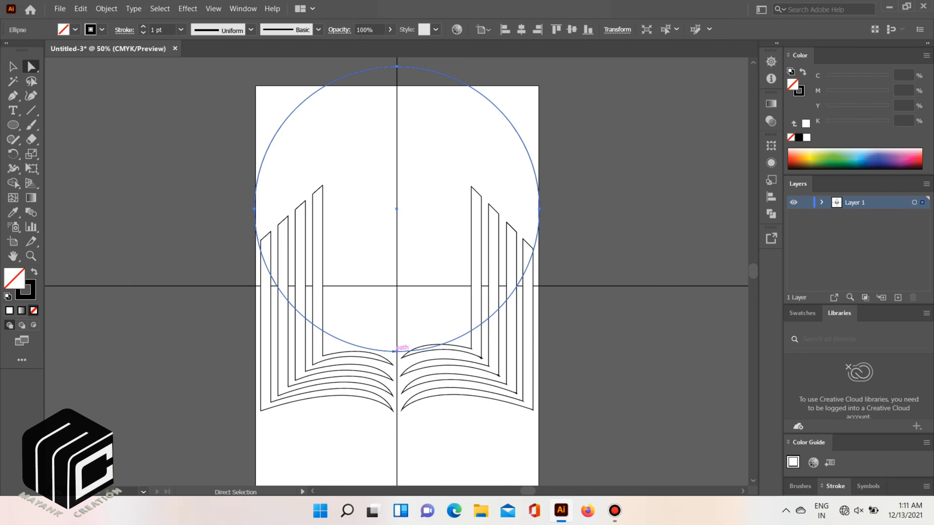
click(393, 351)
key(Delete)
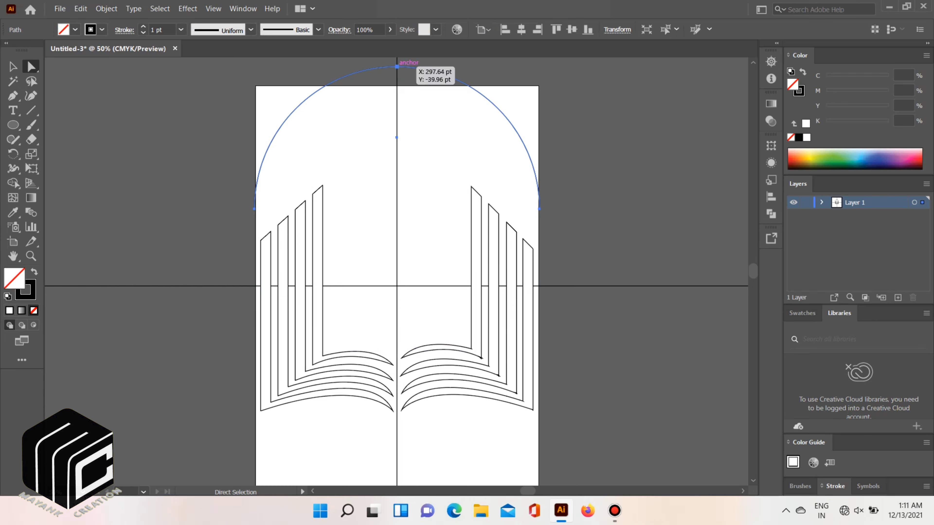
- Select all the book's bars and page shapes and scale them down slightly, centred on the vertical centre line
drag(352, 306, 257, 283)
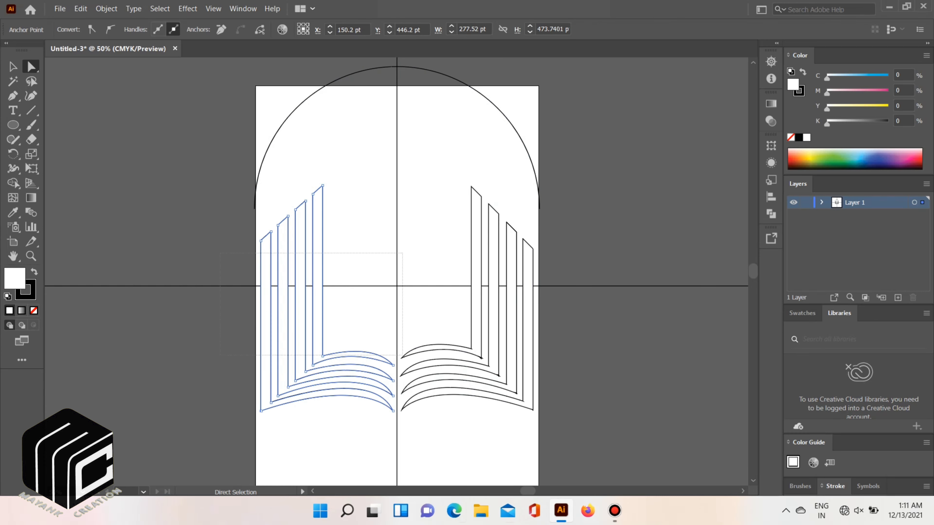
drag(403, 356, 521, 401)
key(v)
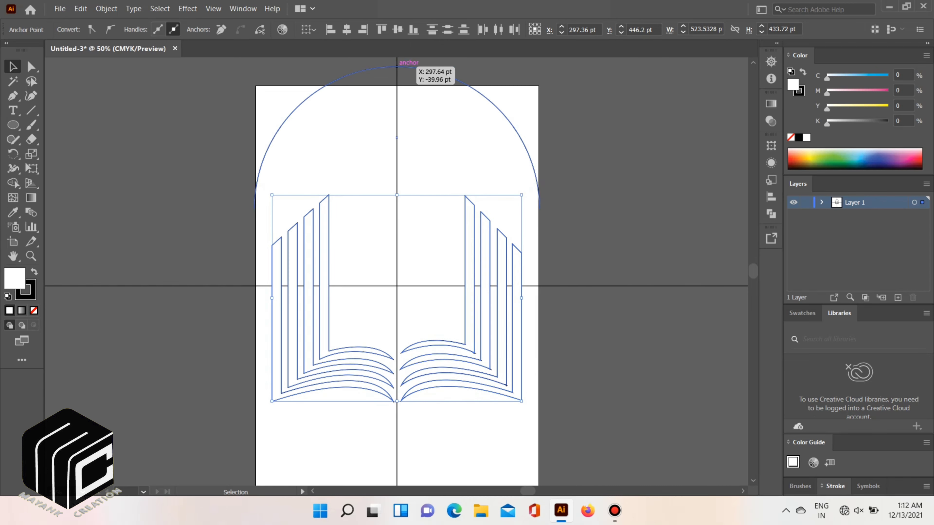
- Move the semicircular arc down towards the book, shrink it slightly and centre it on the vertical centre line
click(397, 66)
drag(397, 66, 400, 173)
key(ctrl+z)
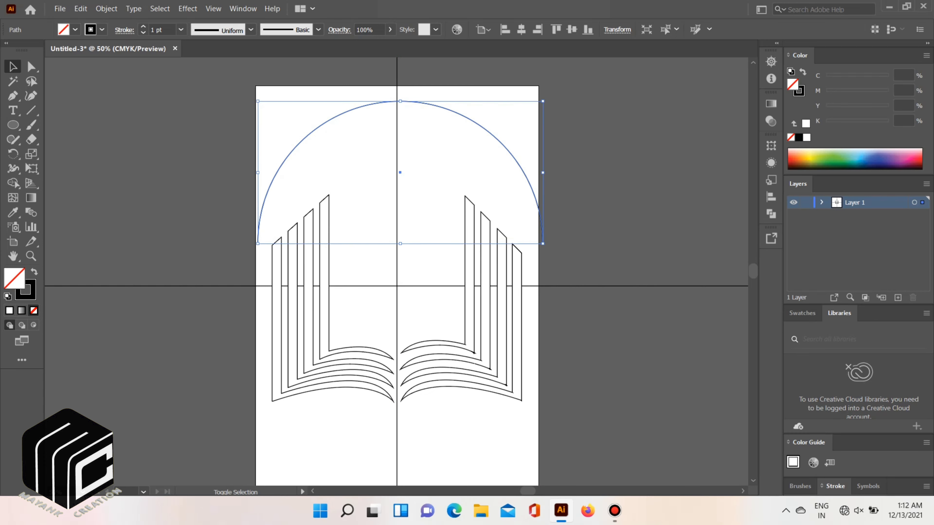
drag(543, 172, 534, 173)
drag(400, 172, 396, 180)
- Duplicate the arc slightly lower and widen the copy so its ends reach just outside the original arc
drag(396, 113, 418, 135)
click(423, 101)
click(419, 116)
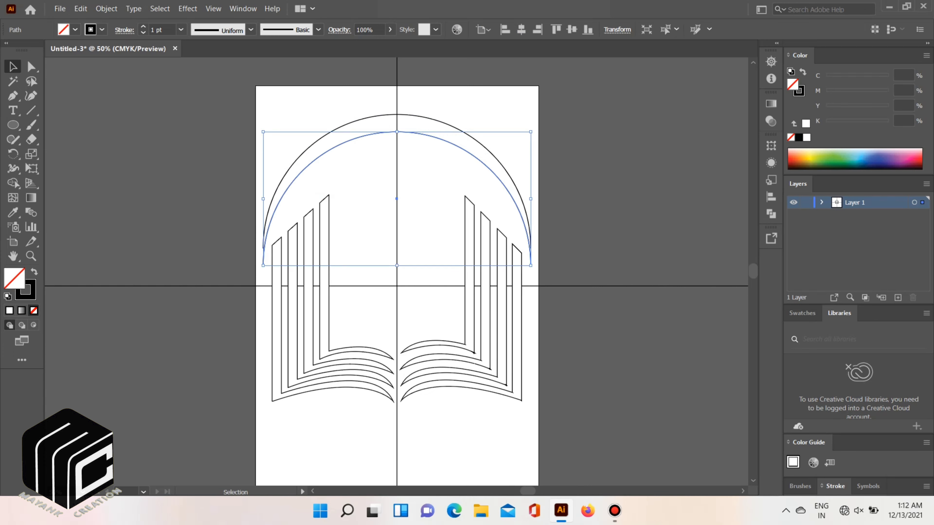
drag(530, 198, 533, 198)
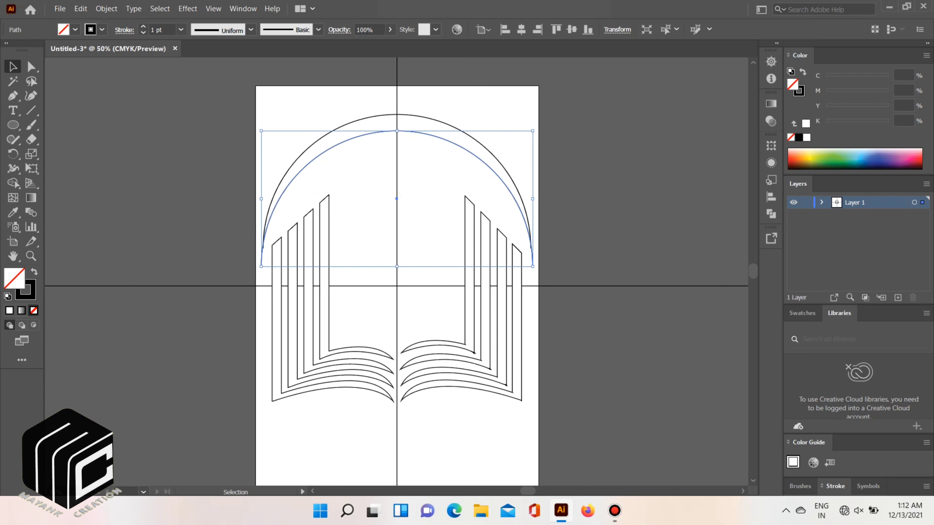
- Select both arcs and trim their protruding ends with Shape Builder to form a clean crescent
drag(515, 129, 483, 166)
click(12, 183)
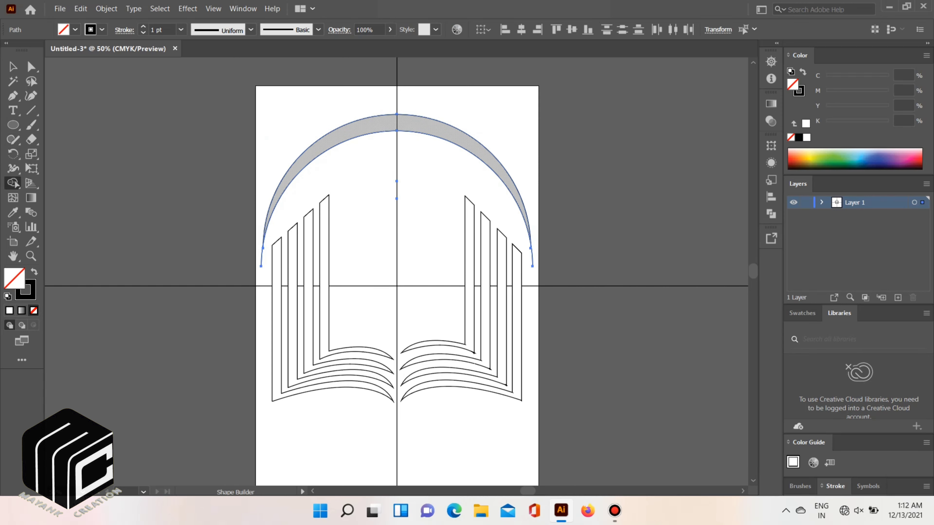
scroll(287, 242, up, 2)
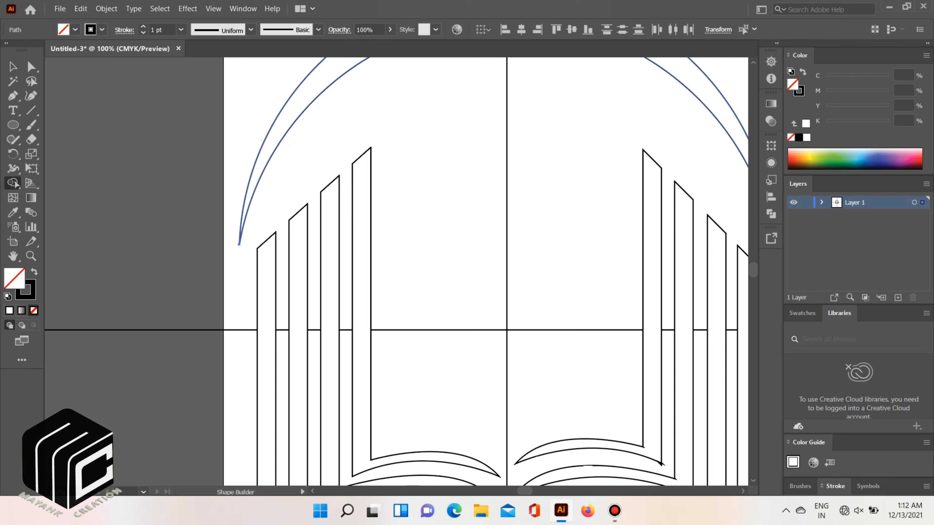
scroll(476, 246, right, 5)
alt+click(539, 270)
scroll(476, 246, down, 4)
click(13, 67)
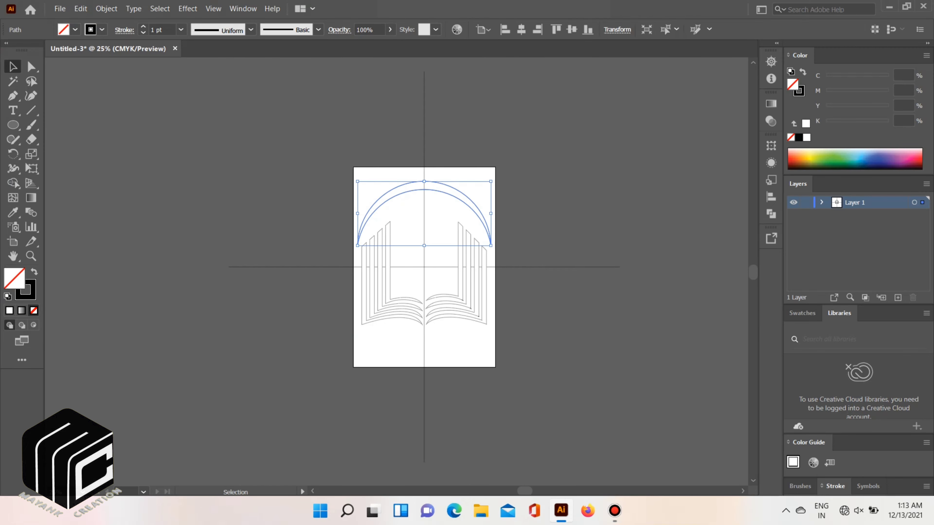
click(338, 174)
- Draw the figure's outer curve with the Pen tool, bowing from beside the innermost left bar down towards the pages
scroll(338, 175, up, 3)
drag(478, 294, 373, 162)
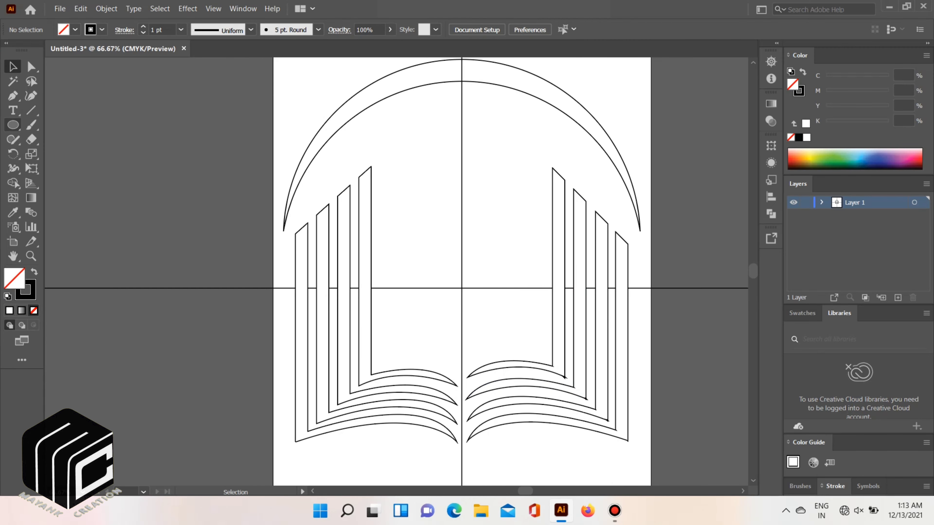
key(p)
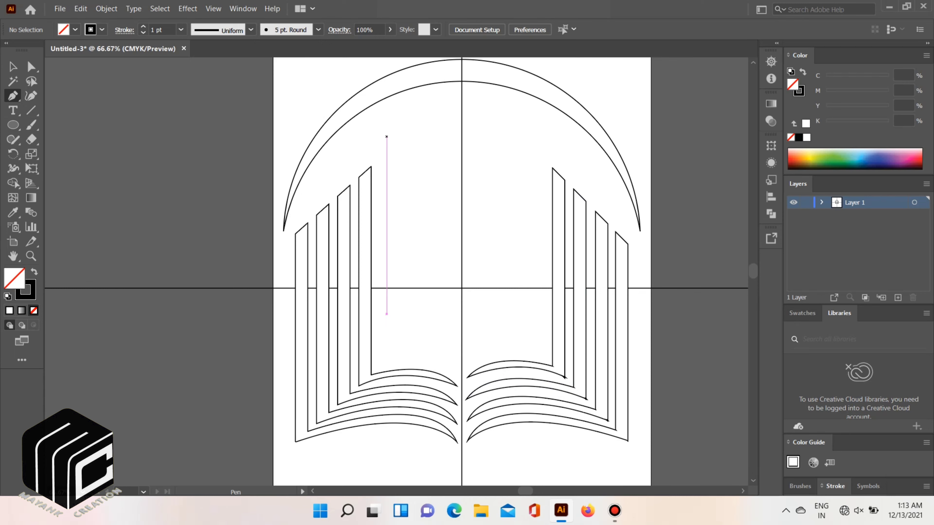
key(ctrl+z)
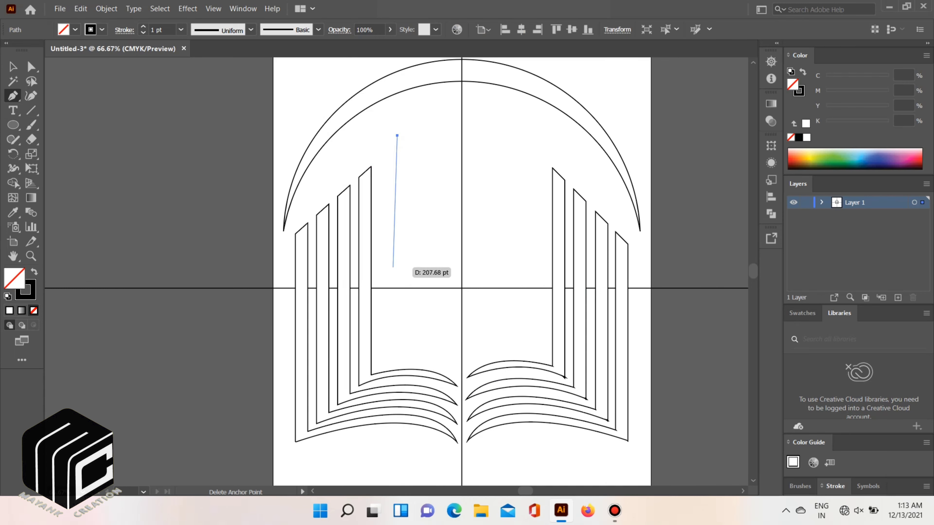
drag(397, 311, 427, 381)
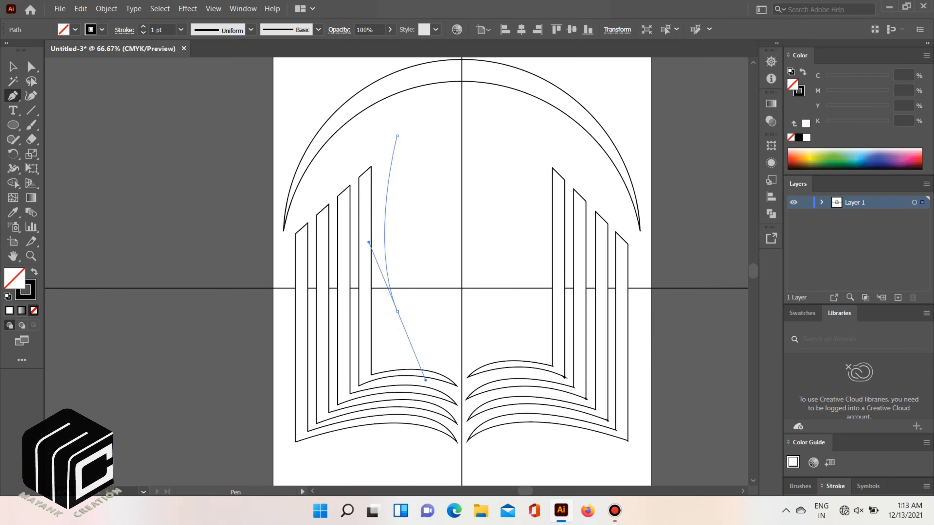
click(397, 311)
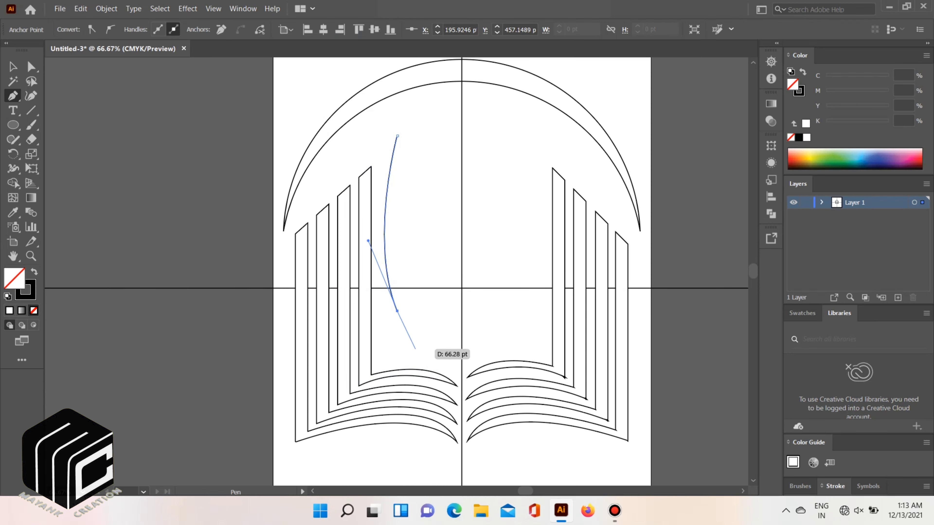
drag(431, 358, 451, 370)
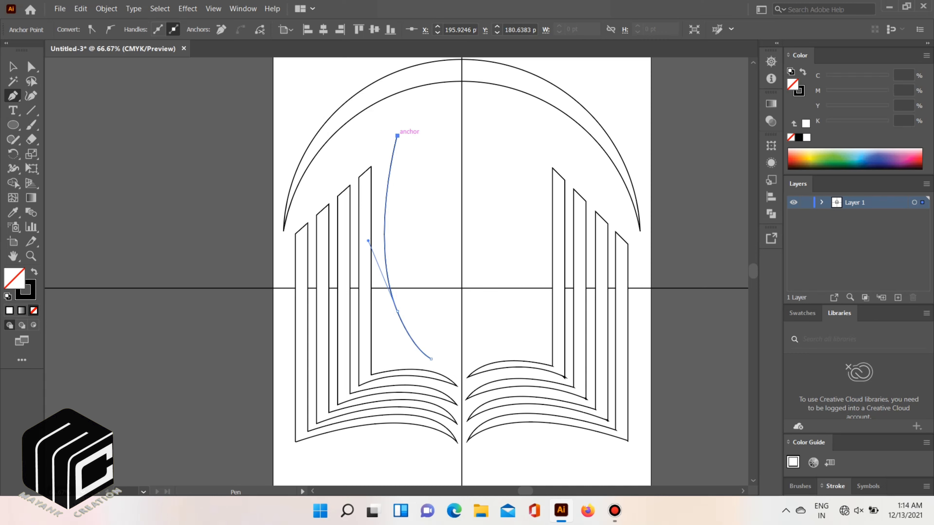
- Continue the figure's path from its upper anchor with a U-shaped neckline rising to a raised arm at the vertical centre line
drag(406, 193, 433, 181)
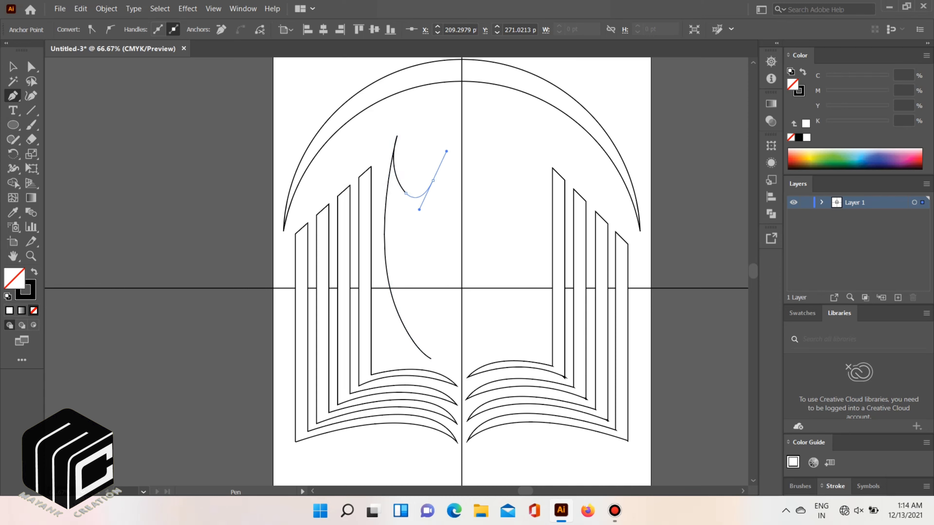
mouse_move(446, 152)
mouse_down()
mouse_move(482, 136)
mouse_move(442, 170)
mouse_move(446, 157)
mouse_move(435, 165)
mouse_up()
key(ctrl+z)
key(ctrl+z)
key(ctrl+z)
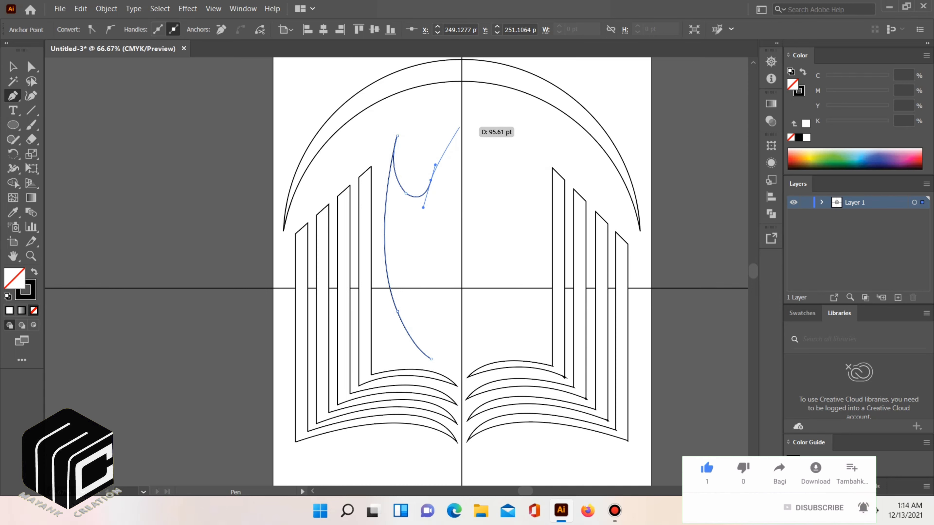
drag(459, 128, 474, 112)
key(ctrl+z)
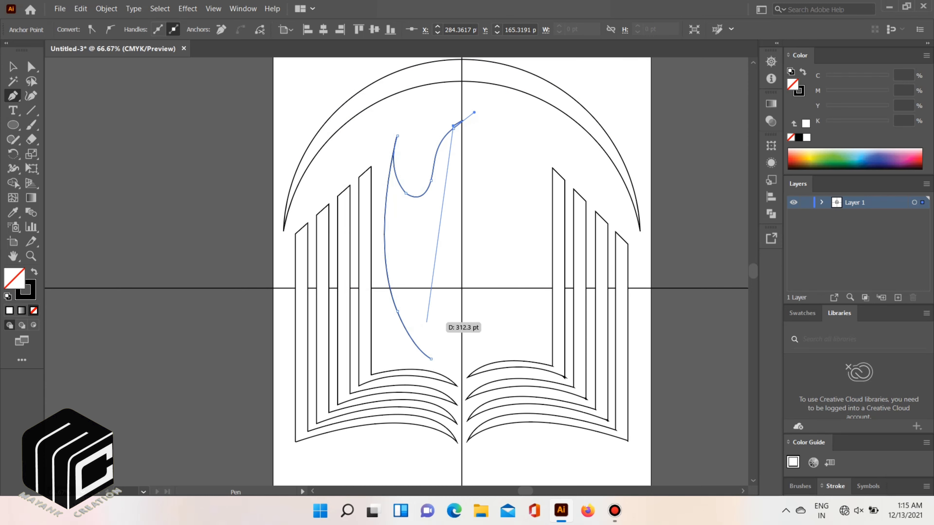
- Draw the figure's inner curve from the arm tip down to the pages and join it to the outer curve's lower end
drag(427, 323, 461, 374)
key(ctrl+z)
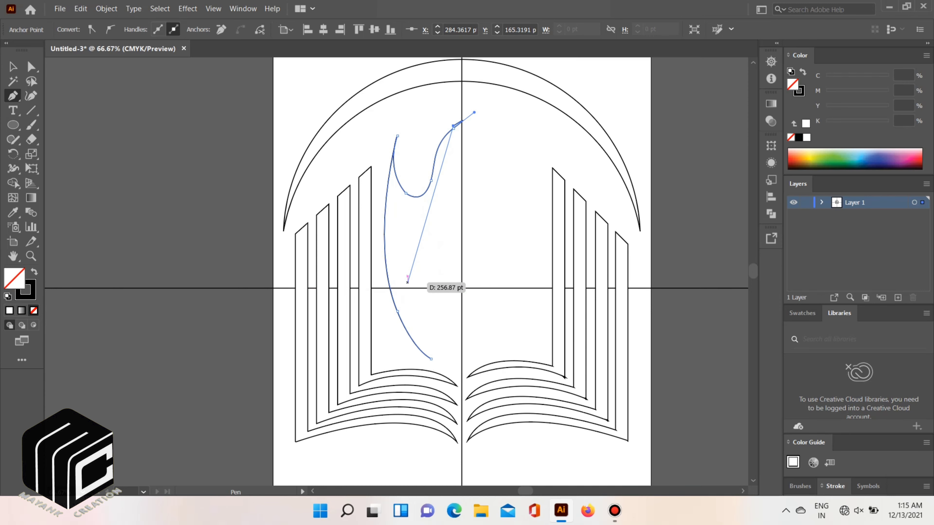
drag(407, 282, 439, 348)
drag(431, 384, 458, 386)
key(ctrl+z)
drag(407, 282, 459, 401)
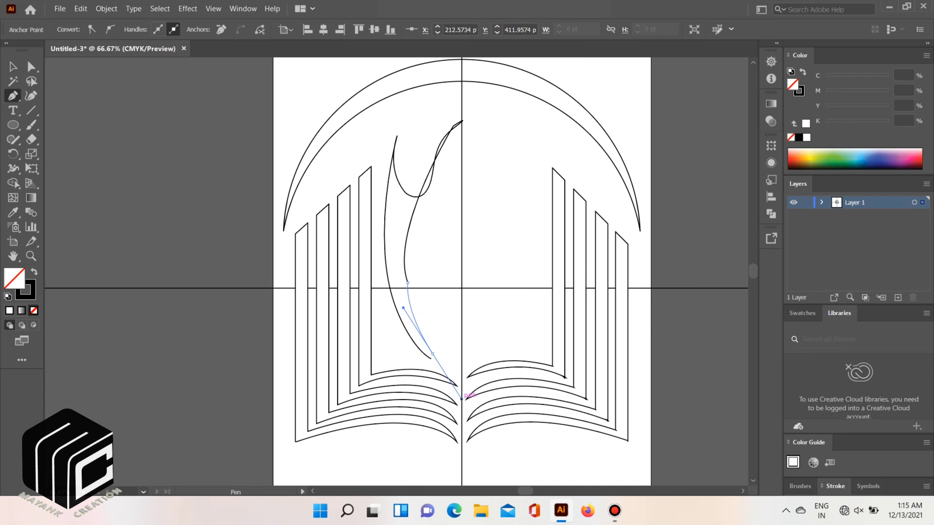
click(431, 359)
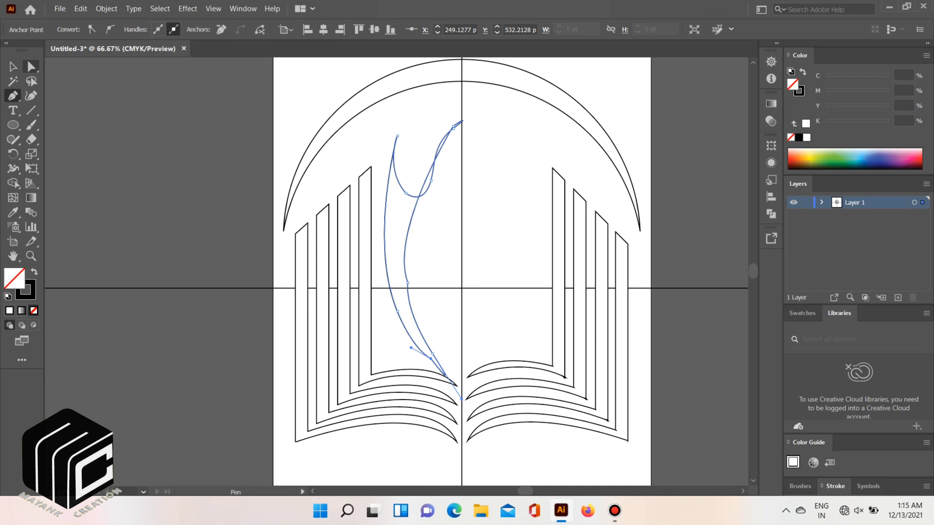
- Reshape the figure's waist and neckline by repositioning their anchor points
drag(407, 283, 405, 300)
drag(417, 196, 409, 204)
key(ctrl+z)
key(ctrl+z)
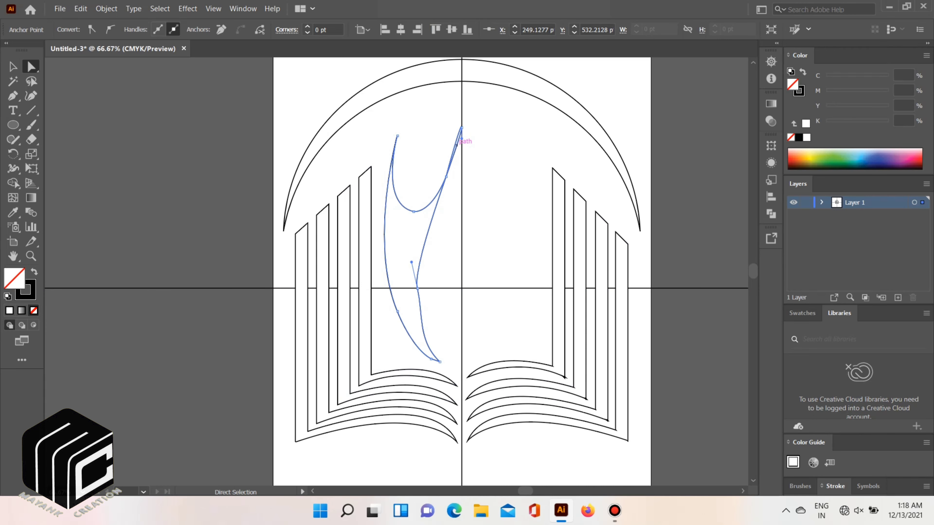
scroll(457, 142, up, 5)
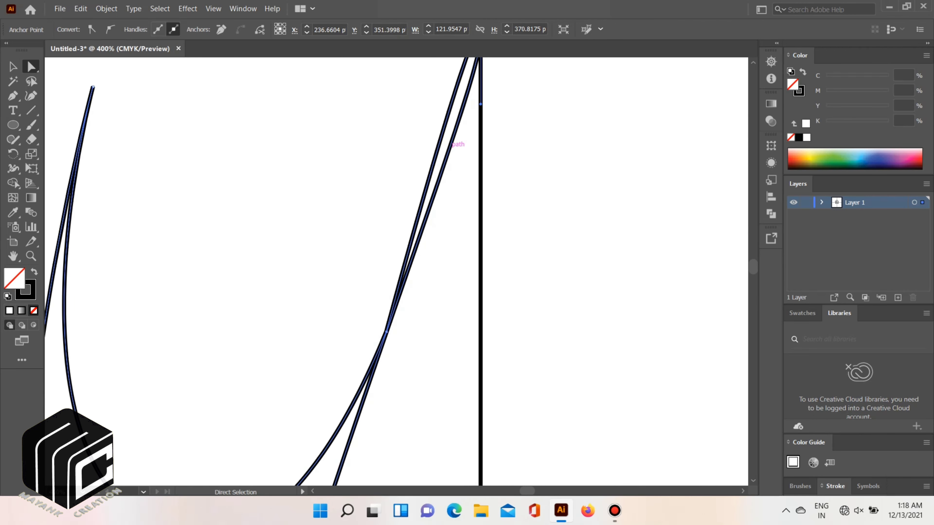
drag(450, 147, 440, 148)
key(ctrl+z)
key(ctrl+z)
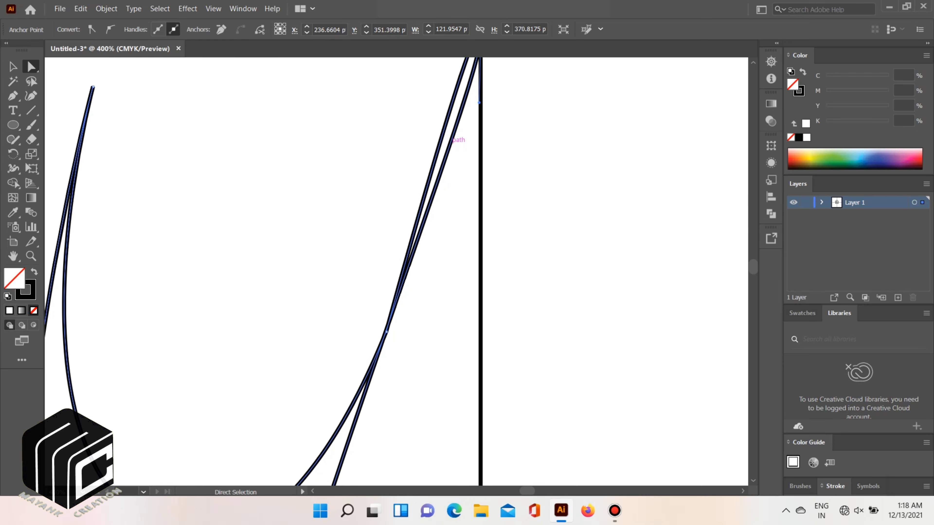
- Shift the figure's waist anchor slightly outward and make its direction handle vertical to smooth the inner curve
scroll(453, 139, down, 2)
alt+scroll(453, 140, down, 4)
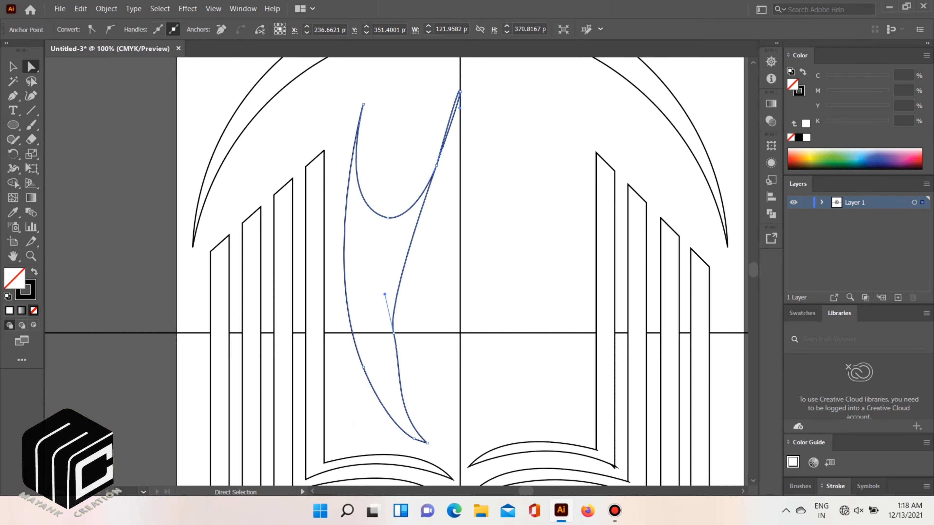
drag(394, 333, 391, 333)
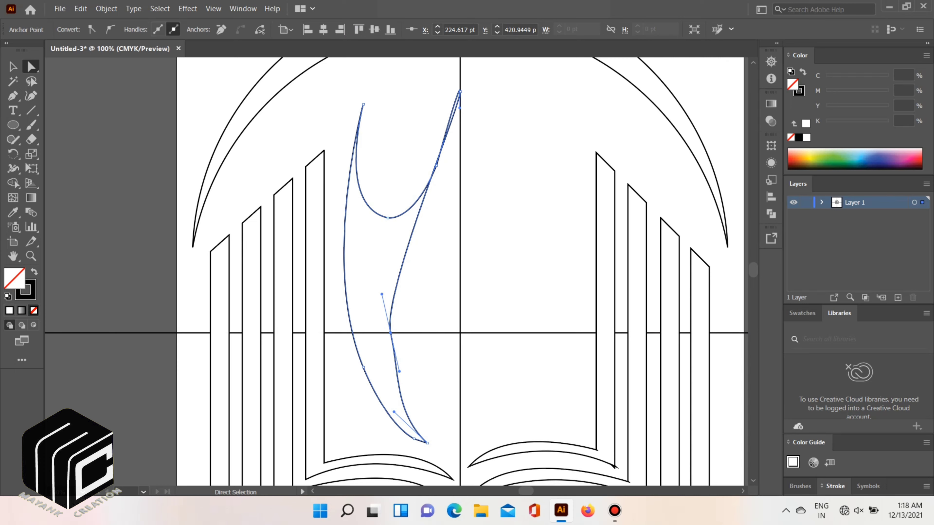
click(384, 291)
click(393, 319)
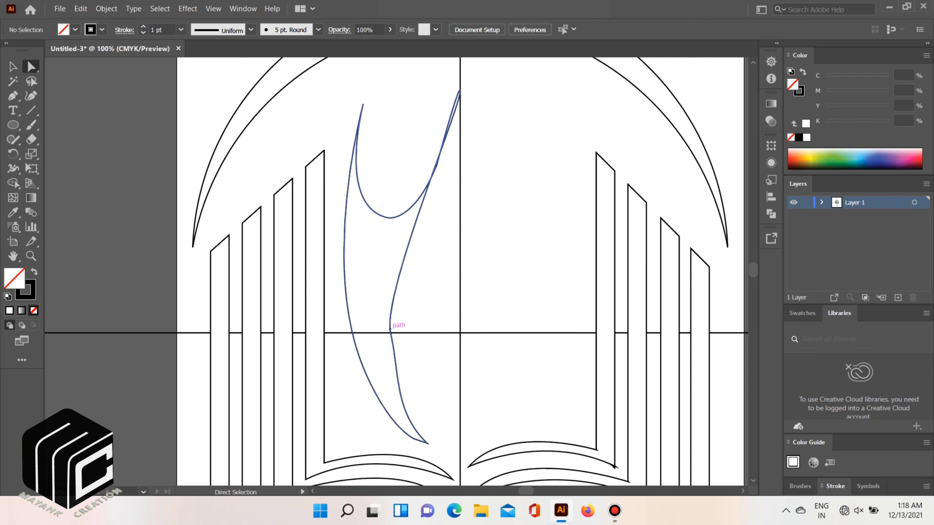
drag(382, 294, 390, 291)
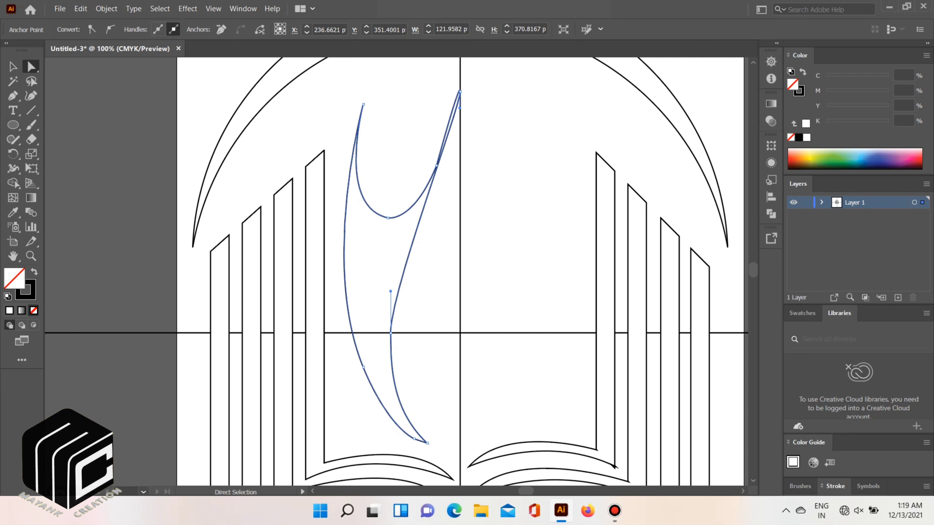
- Draw a small circle as the figure's head above the U-shaped neckline
key(l)
mouse_move(379, 146)
mouse_down()
mouse_move(408, 175)
mouse_move(411, 147)
mouse_move(426, 152)
mouse_up()
key(v)
- Draw a rectangle over the top of the head and distort its corners into a flat diamond-shaped graduation cap
click(13, 125)
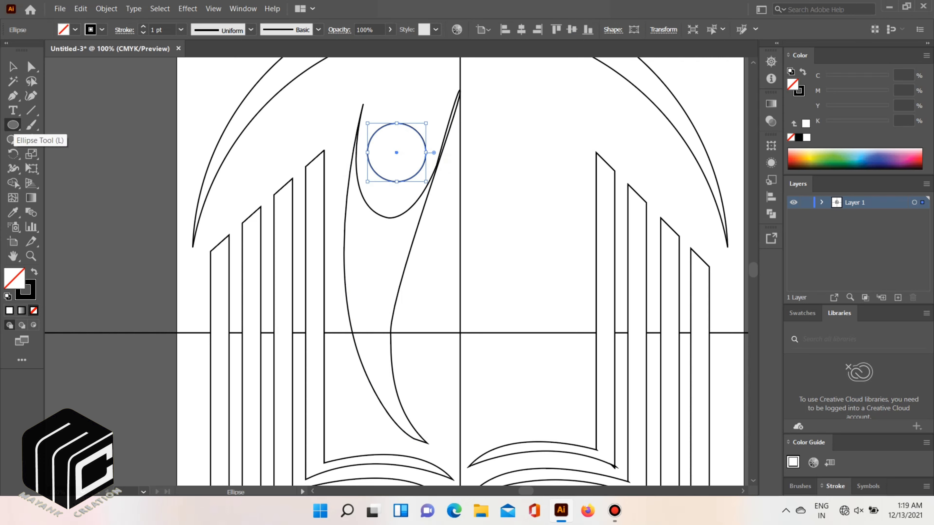
drag(13, 125, 44, 125)
drag(369, 110, 430, 150)
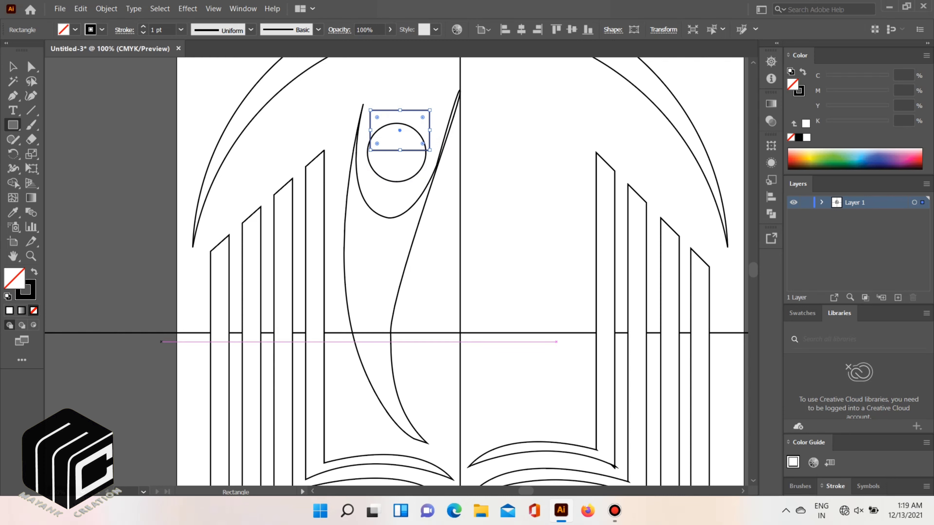
key(e)
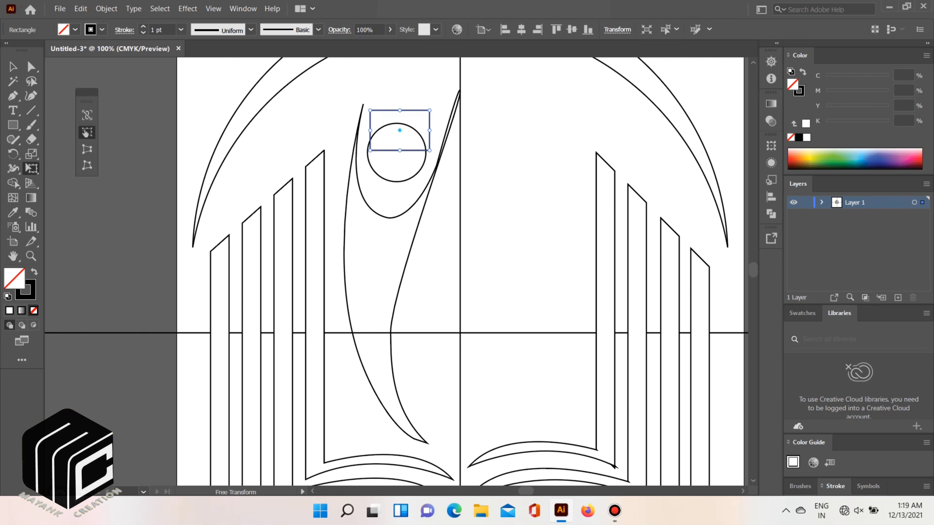
drag(430, 109, 397, 106)
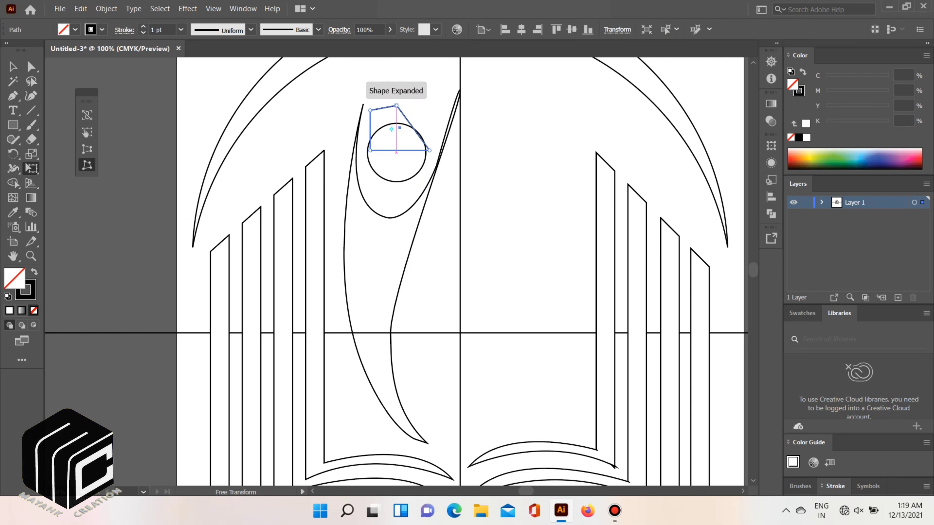
drag(369, 150, 439, 123)
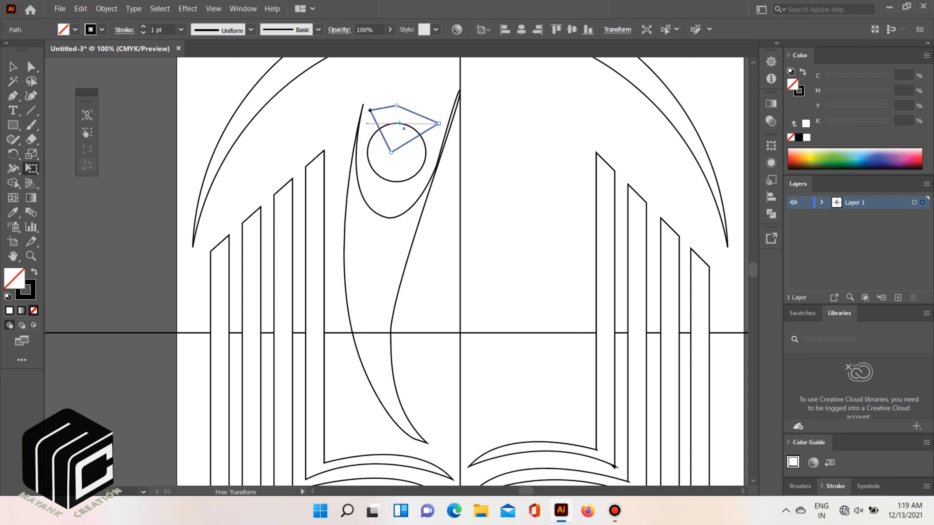
drag(370, 109, 394, 102)
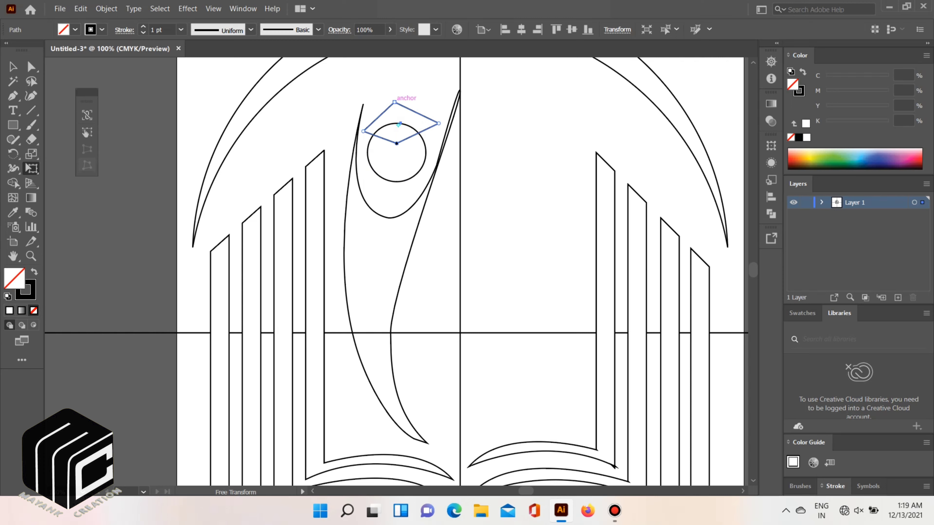
drag(396, 143, 396, 140)
drag(395, 102, 396, 113)
- Create a three-point star with radii of 25 pt and 50 pt outside the artboard as a triangle for the tassel
drag(12, 125, 56, 173)
click(290, 177)
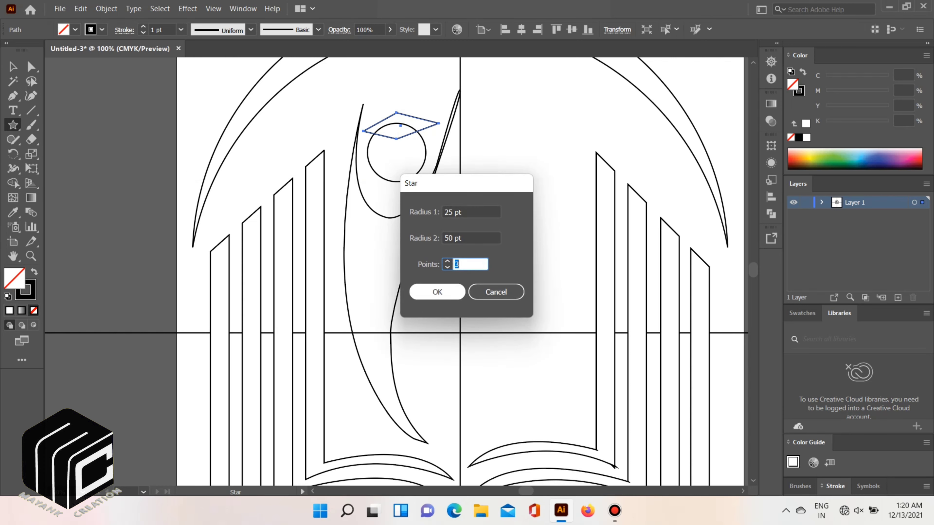
key(Return)
key(v)
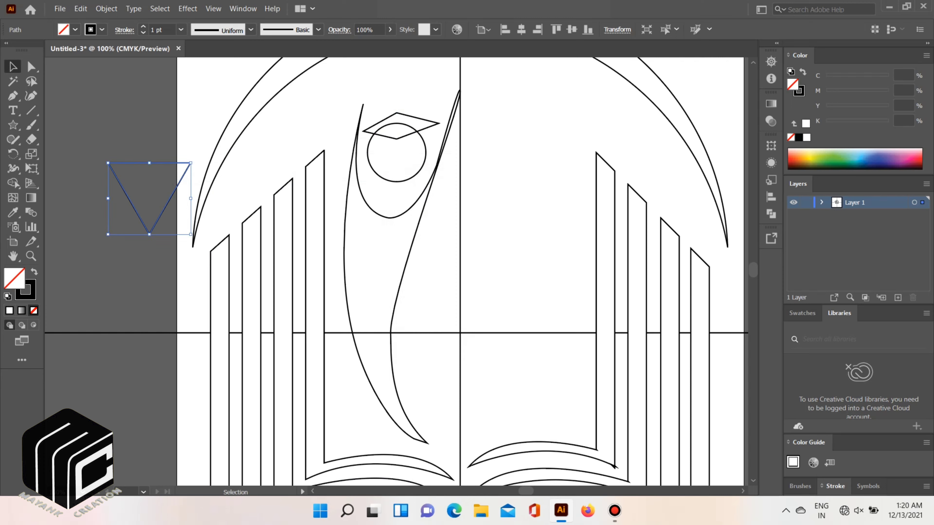
- Shrink and rotate the triangle and place it so that it hangs from the cap's right corner
drag(190, 163, 167, 118)
drag(153, 176, 472, 193)
drag(478, 137, 453, 264)
drag(505, 237, 456, 193)
drag(419, 173, 463, 162)
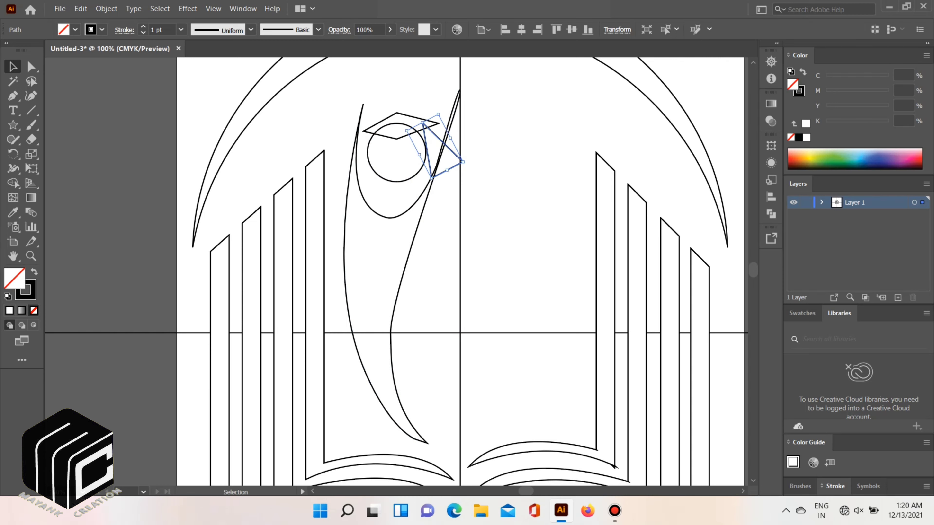
- Merge the cap with the head and the inner tassel area using Shape Builder, and remove the triangle part outside the arm
drag(493, 232, 331, 102)
click(13, 183)
scroll(364, 198, up, 3)
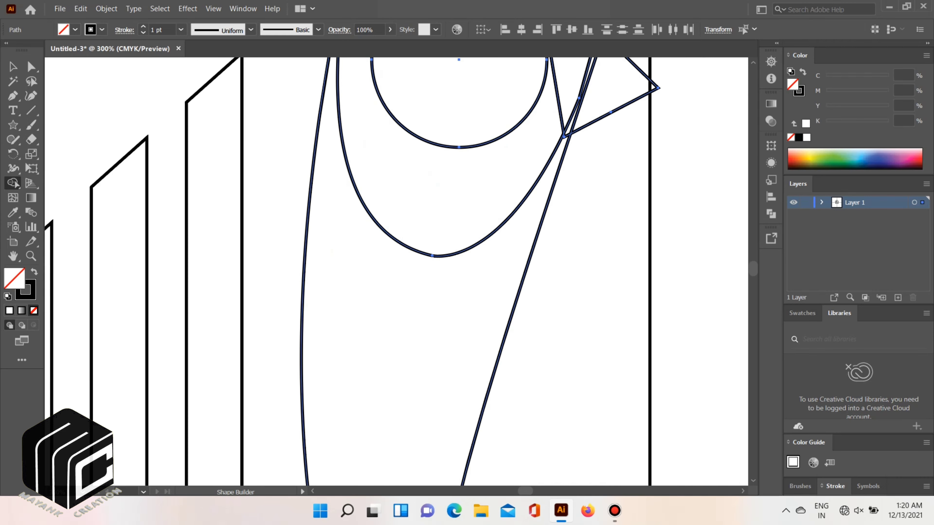
drag(365, 198, 339, 353)
drag(434, 147, 433, 195)
drag(447, 114, 454, 166)
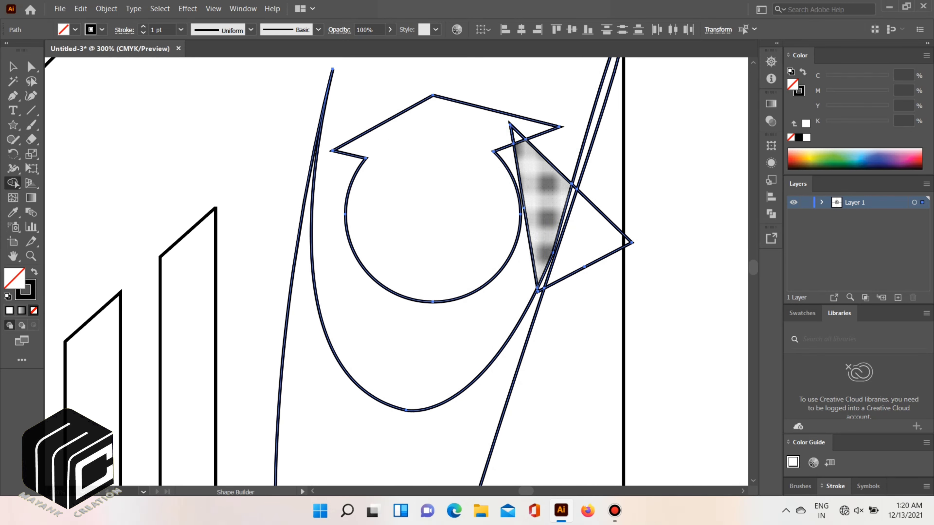
mouse_move(486, 129)
mouse_down()
mouse_move(500, 130)
mouse_move(538, 195)
mouse_up()
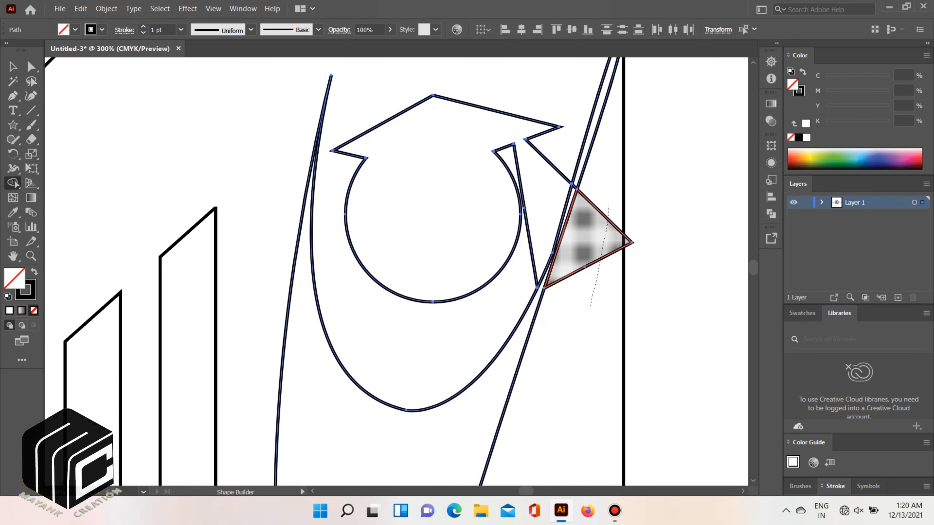
drag(632, 236, 605, 253)
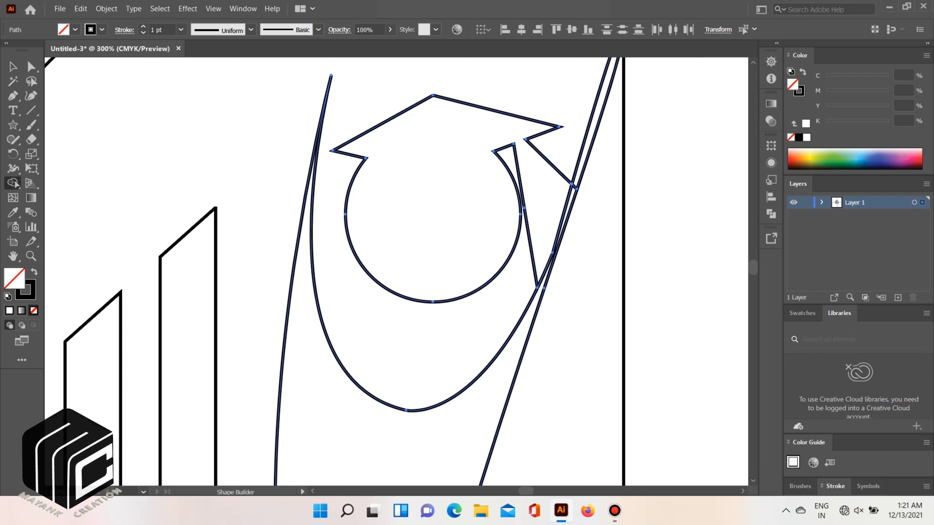
- Cut off the arm tip above the tassel and merge the remaining sliver beside it into the figure with Shape Builder
key(ctrl+minus)
key(ctrl+minus)
key(ctrl+minus)
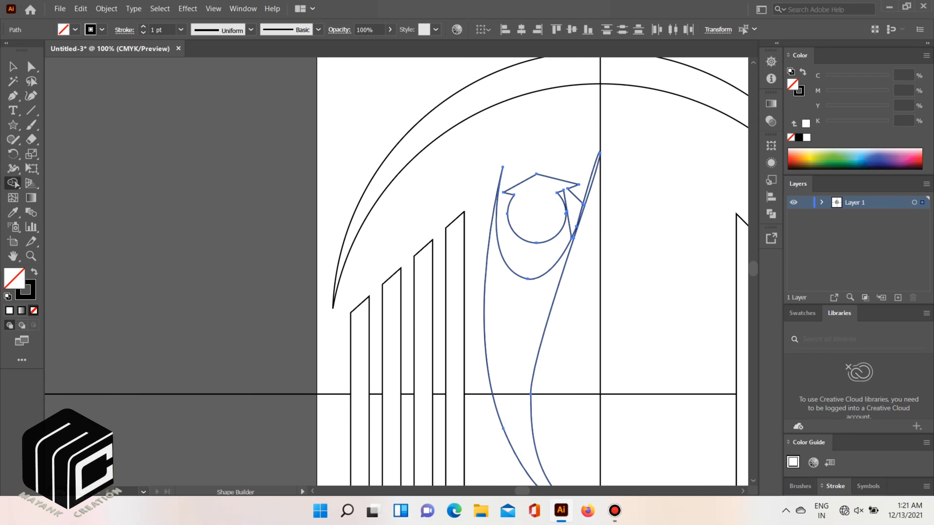
key(ctrl+plus)
key(ctrl+plus)
key(ctrl+plus)
key(ctrl+plus)
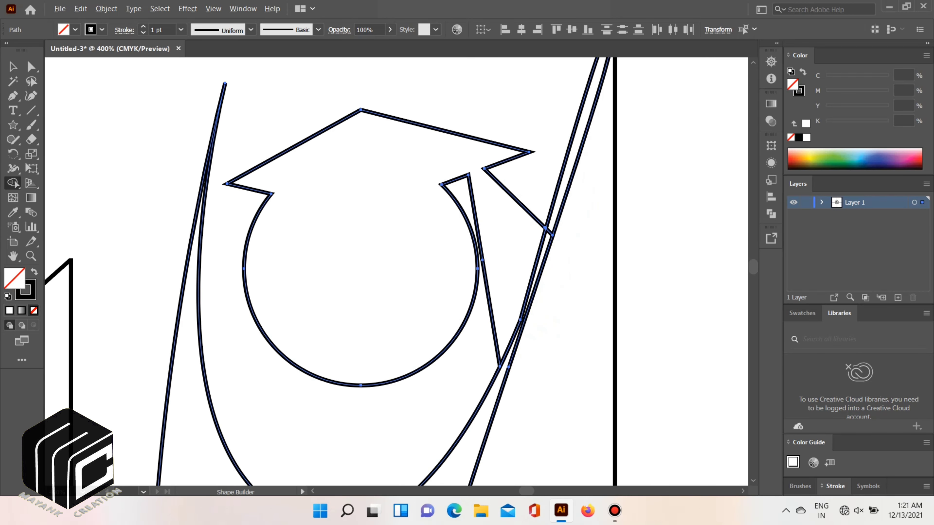
alt+click(578, 136)
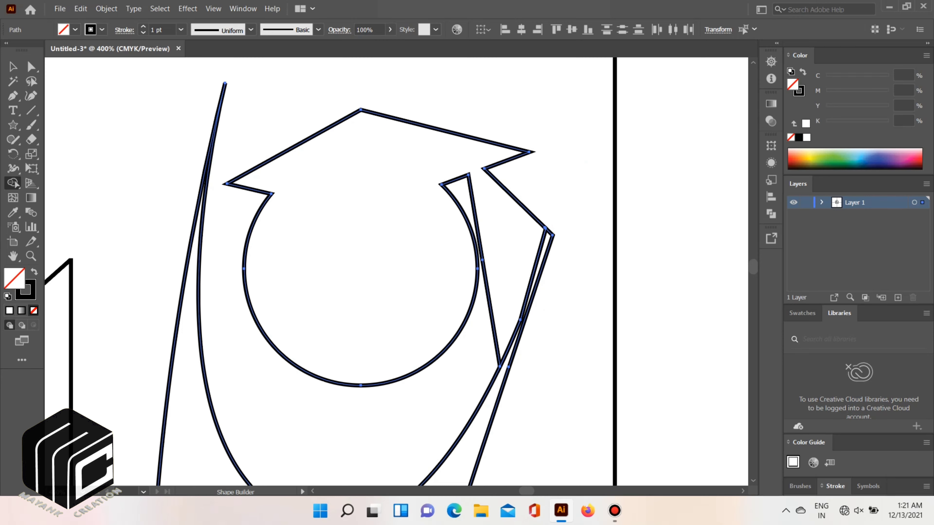
drag(517, 242, 543, 250)
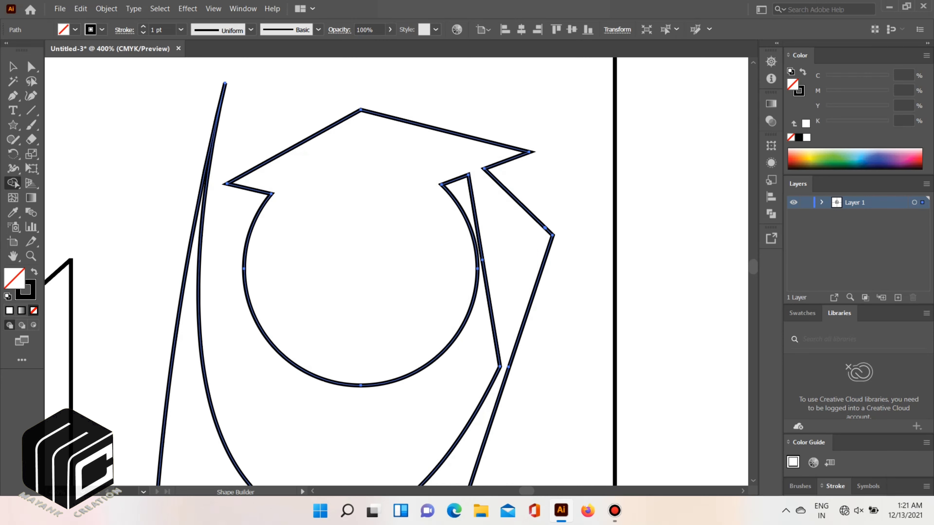
- Create a copy of the capped figure reflected across the vertical axis
scroll(575, 213, down, 2)
scroll(575, 213, down, 6)
drag(575, 214, 514, 176)
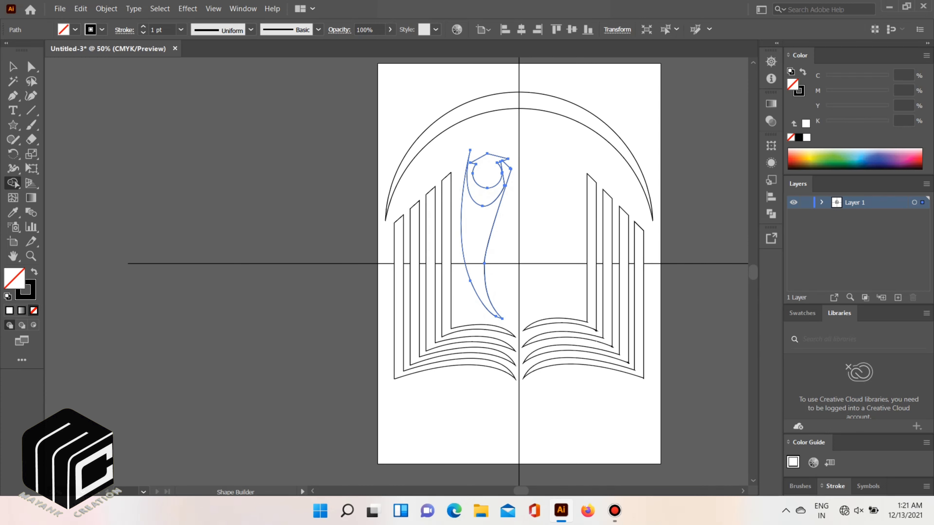
key(v)
right_click(502, 198)
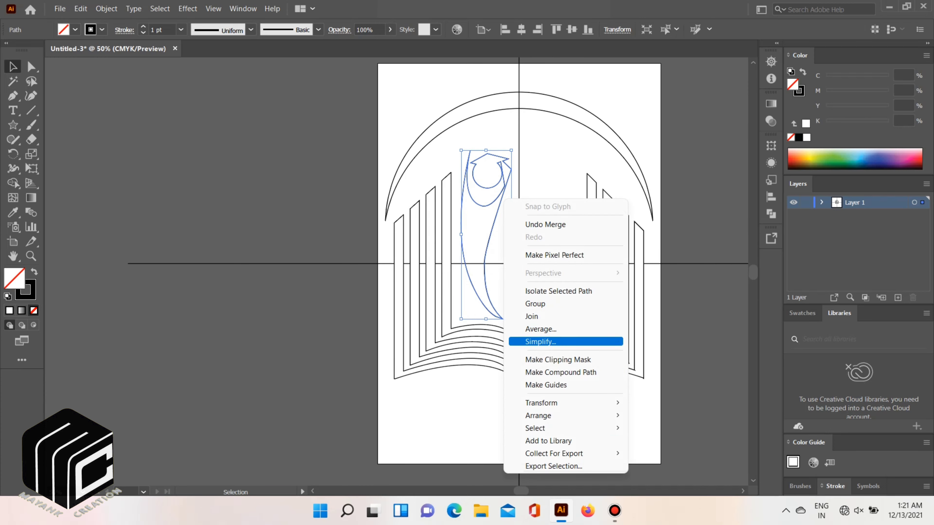
mouse_move(536, 403)
click(658, 446)
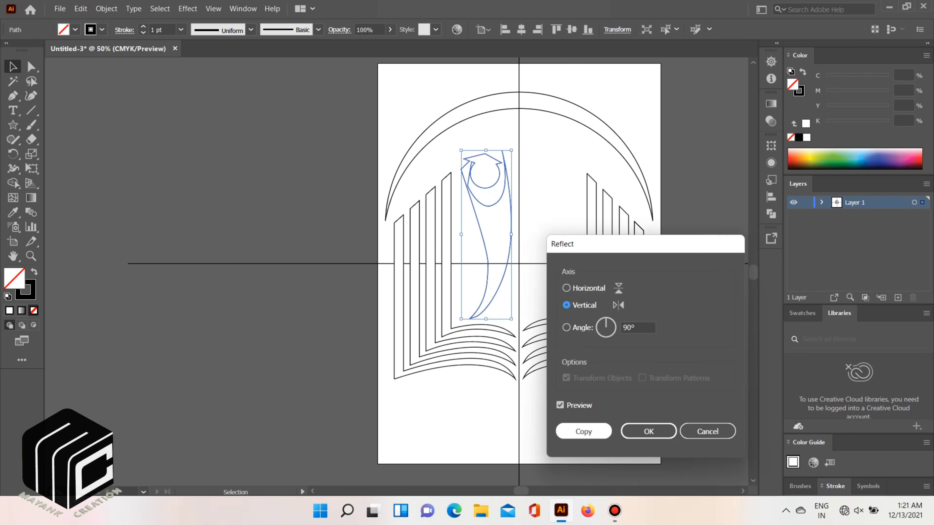
click(583, 430)
- Move the mirrored figure right of the centre line, scale it down, and rotate and stretch it to end just above the pages
drag(510, 221, 543, 228)
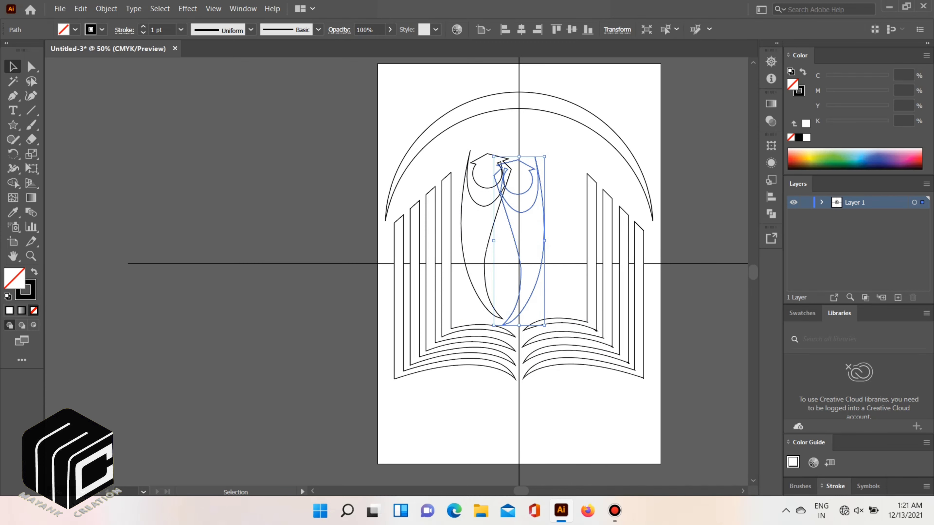
drag(549, 324, 565, 296)
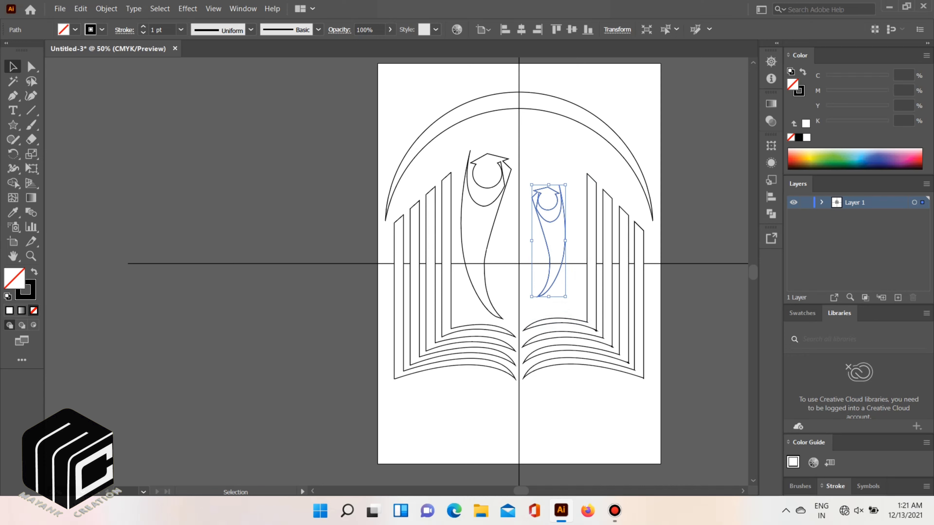
drag(594, 183, 607, 200)
drag(552, 299, 554, 317)
drag(572, 231, 567, 242)
click(687, 264)
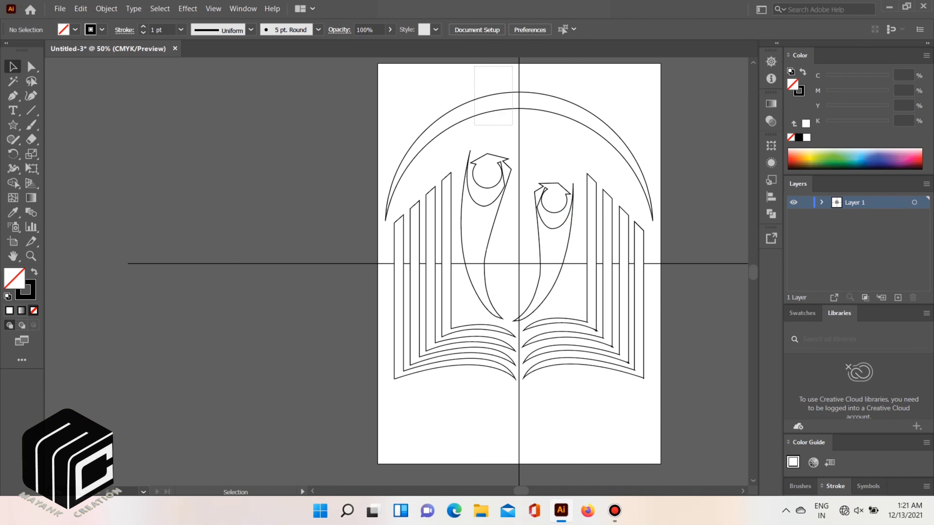
- Add the area text "SCHOOL LOGO" below the book and set its font size to 100 pt
key(t)
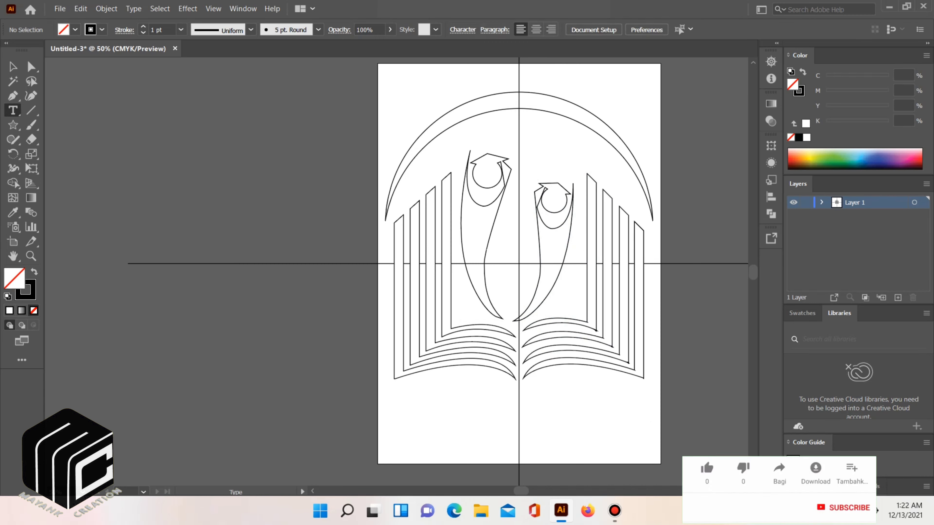
drag(460, 409, 549, 436)
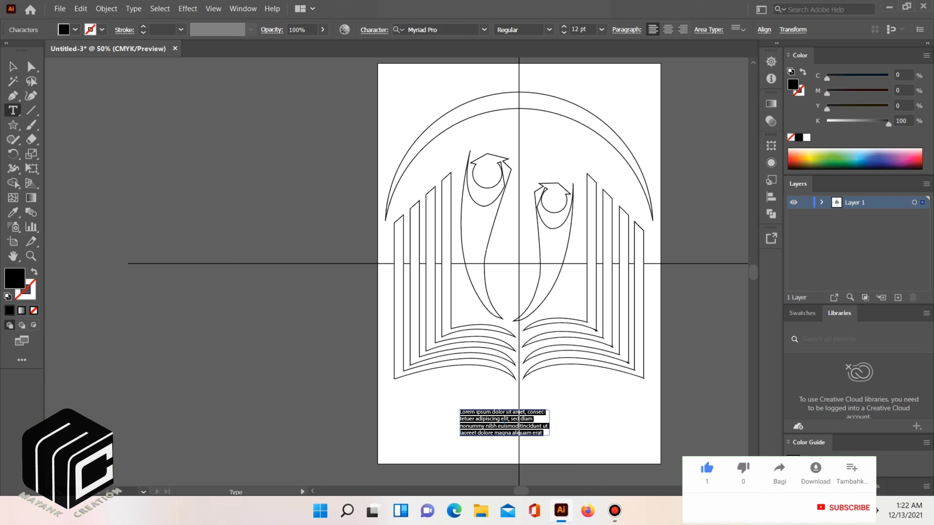
text(s)
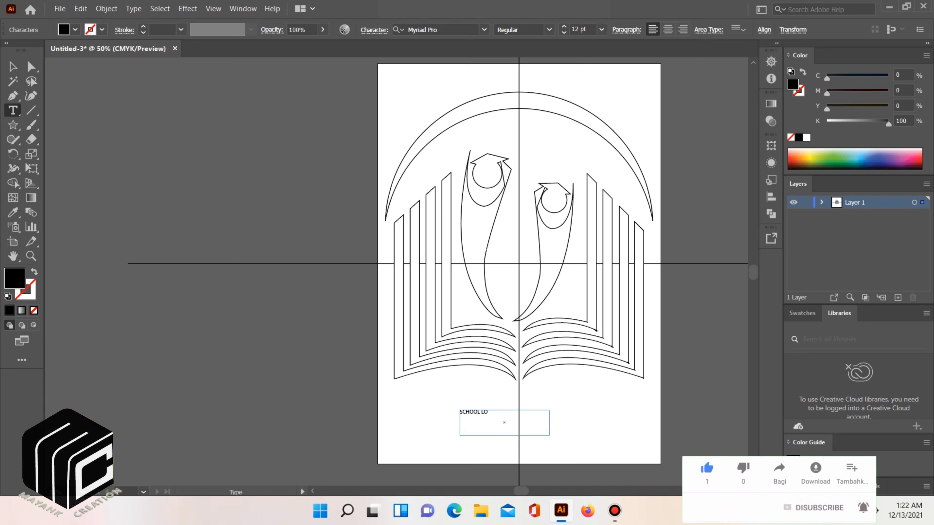
click(484, 29)
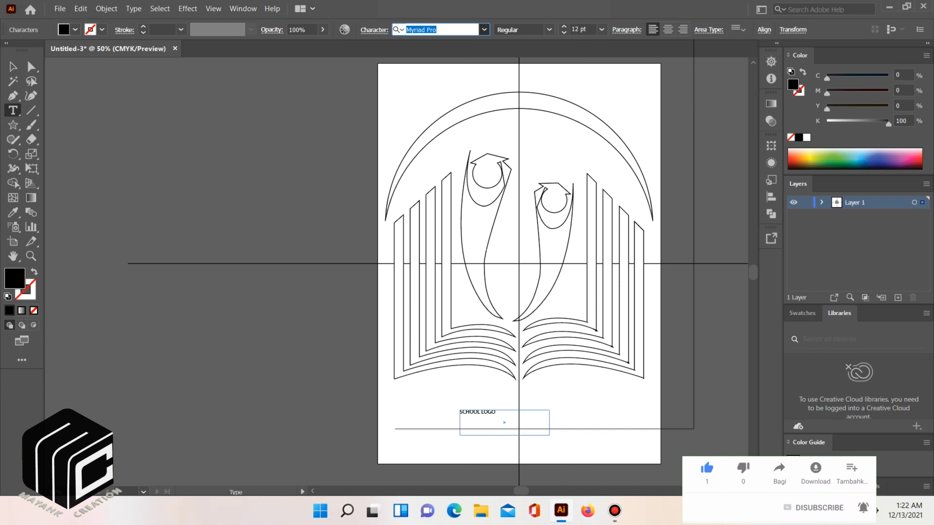
click(579, 29)
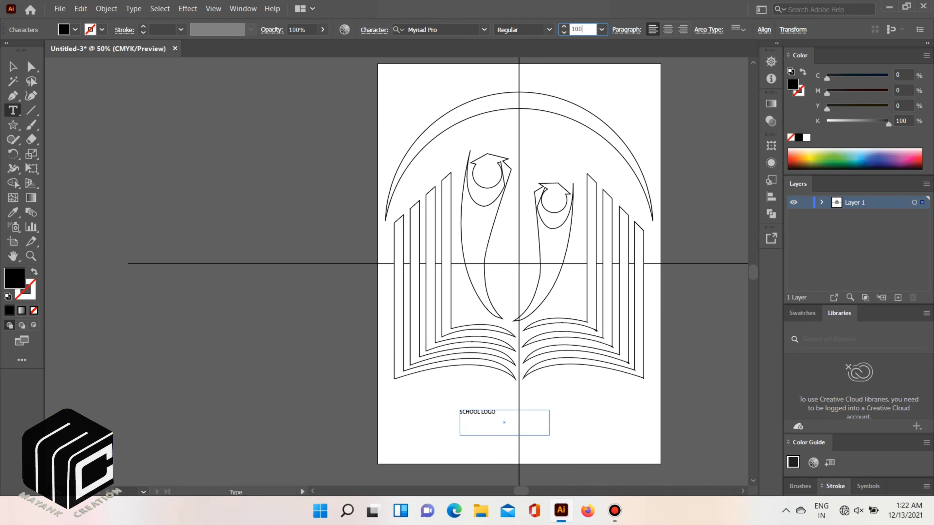
- Set the SCHOOL LOGO text to 72 pt after trying 48 pt, and enlarge its text frame
click(601, 30)
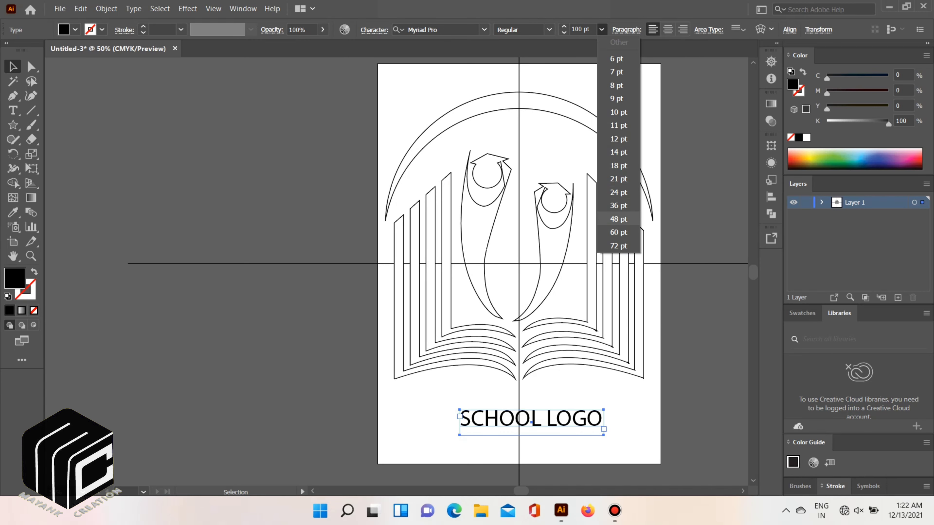
click(618, 219)
drag(603, 422, 632, 427)
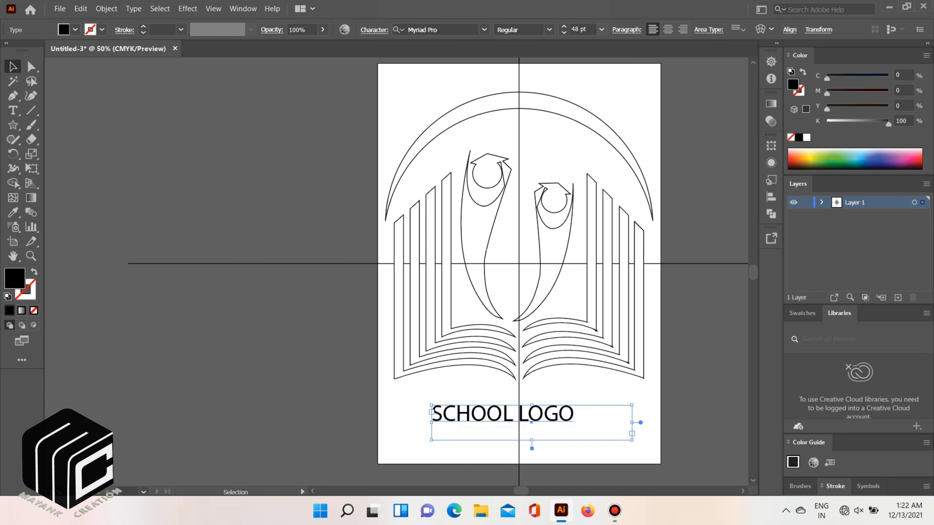
click(601, 29)
click(618, 246)
drag(632, 422, 699, 423)
- Align the SCHOOL LOGO text frame to the horizontal centre and bottom edge of the artboard
click(771, 197)
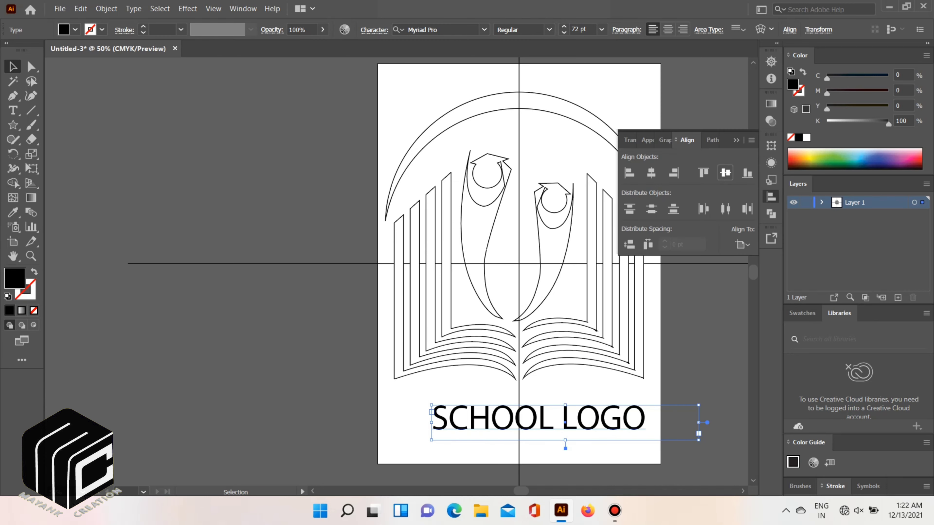
click(725, 173)
click(651, 172)
click(747, 172)
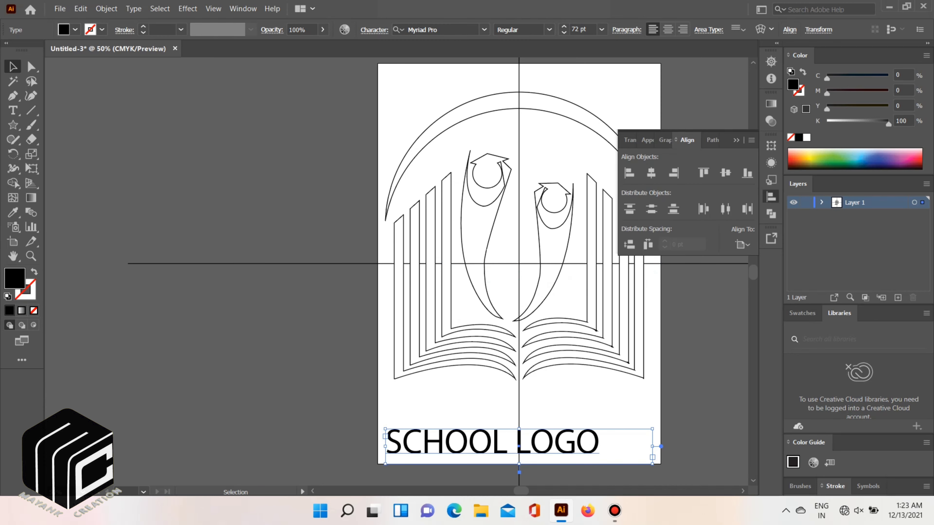
click(704, 313)
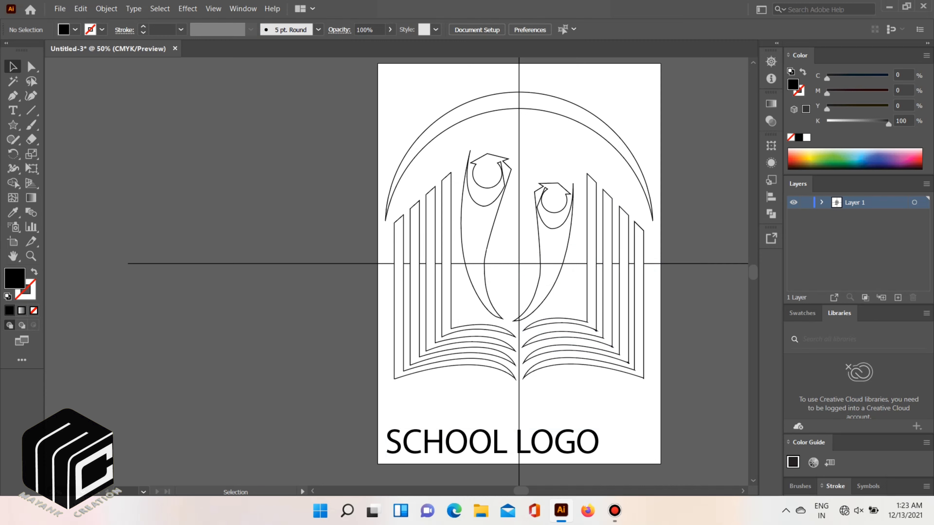
- Select the arch, book, both figures and the text, and remove their stroke
drag(401, 125, 640, 449)
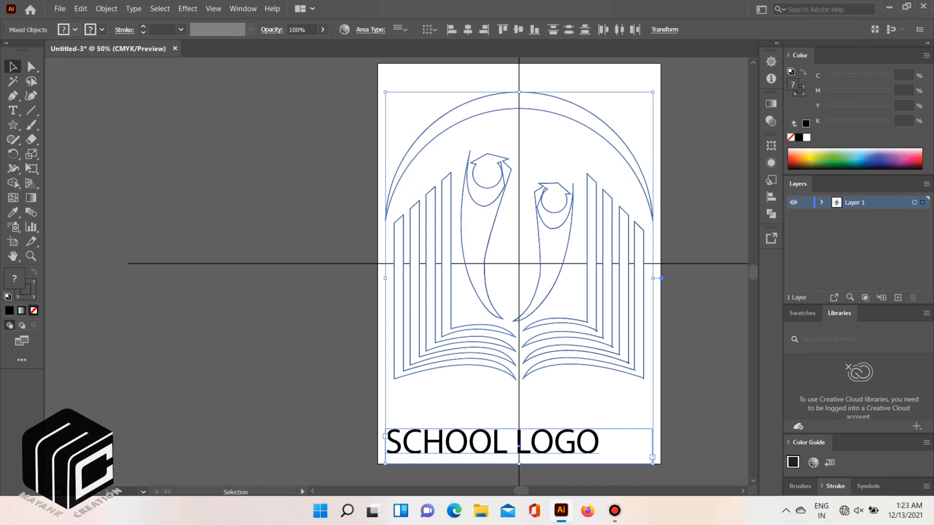
click(102, 30)
click(9, 52)
click(235, 162)
click(236, 162)
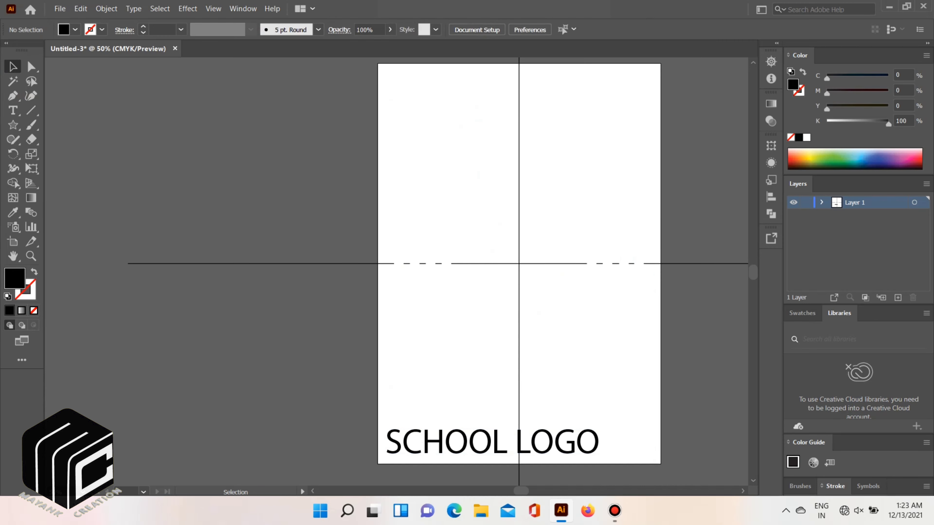
- Fill the crescent arch with orange from the colour spectrum, about C 12, M 79, Y 100, K 3
drag(432, 85, 509, 136)
click(794, 160)
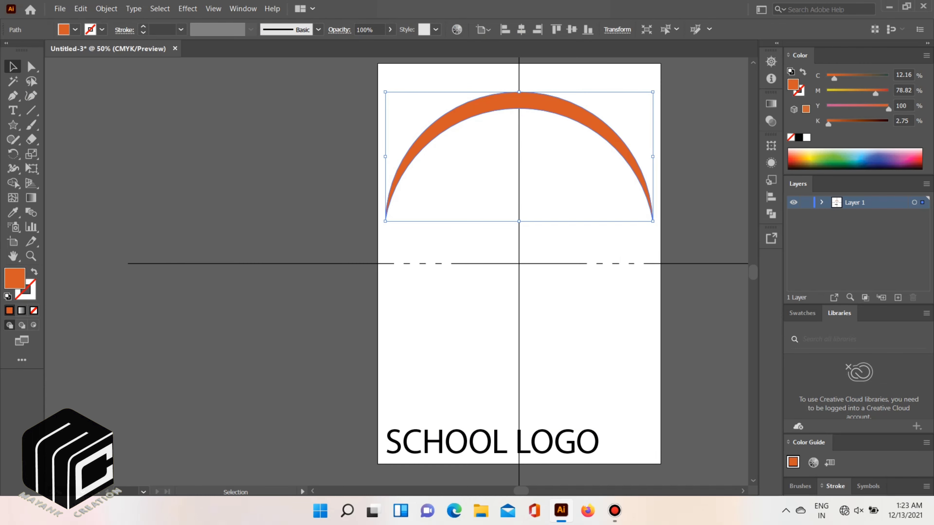
click(574, 199)
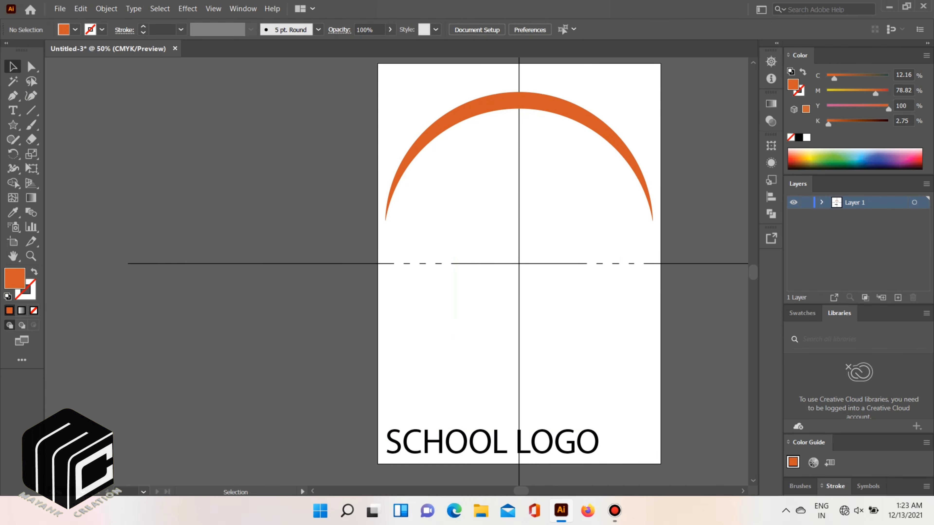
- Fill the left capped figure with the arch's orange by sampling it with the Eyedropper
click(494, 221)
click(13, 212)
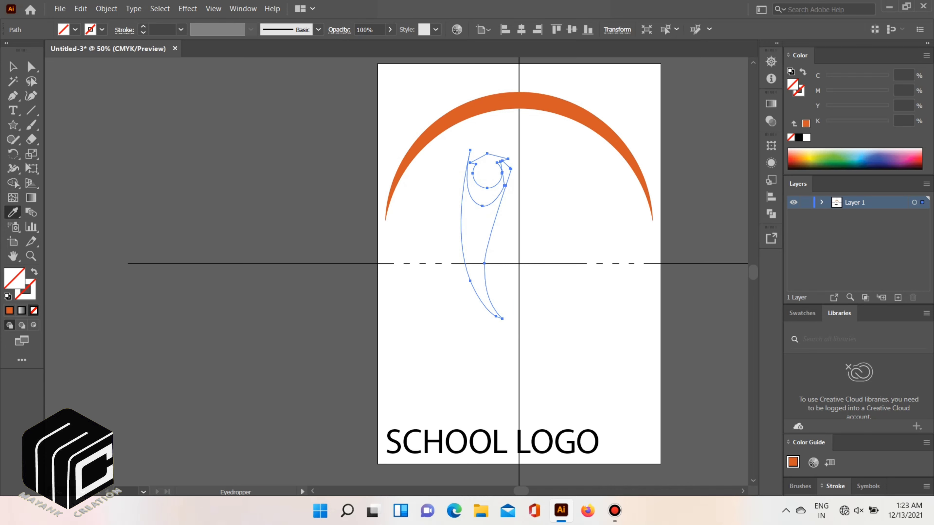
click(441, 125)
key(v)
click(547, 151)
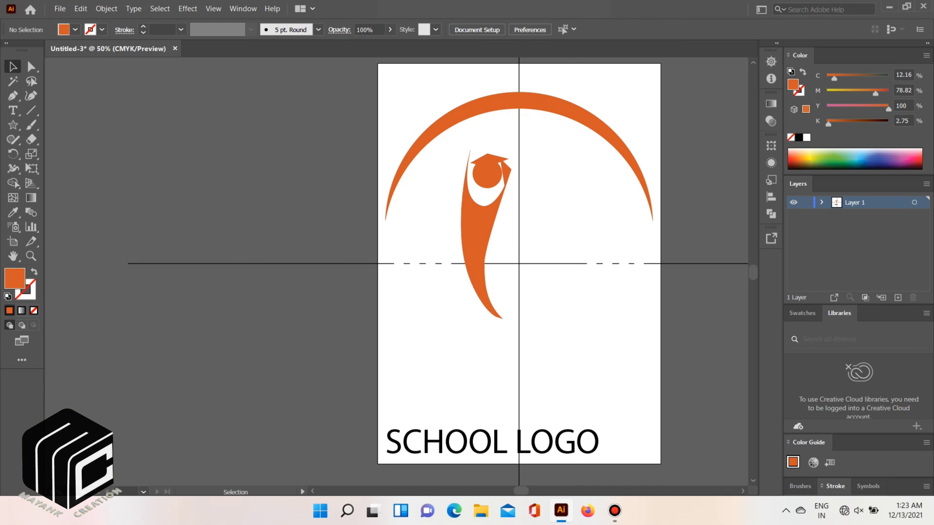
- Fill the right capped figure with light blue from the colour spectrum, about C 63, M 2, Y 0, K 0
click(552, 228)
click(858, 157)
click(691, 206)
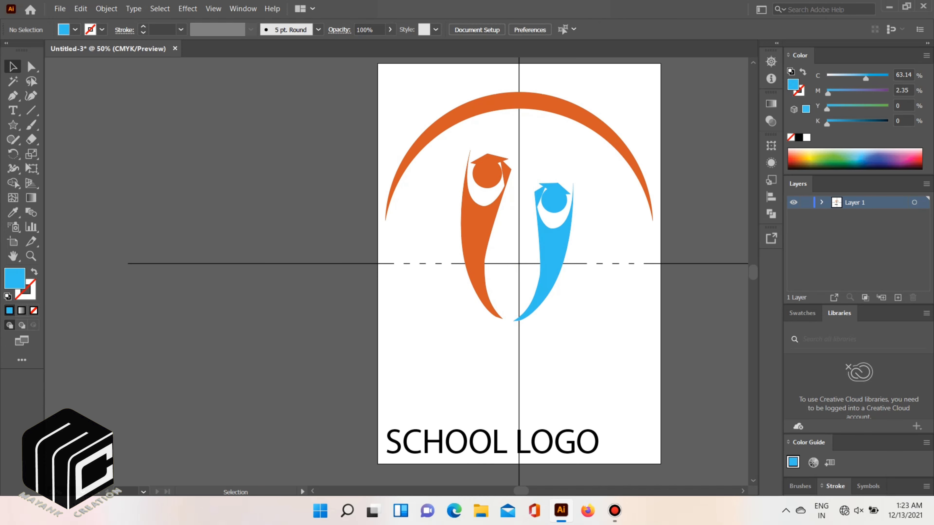
- Ungroup the open book so its page shapes can be selected separately
click(592, 254)
click(106, 9)
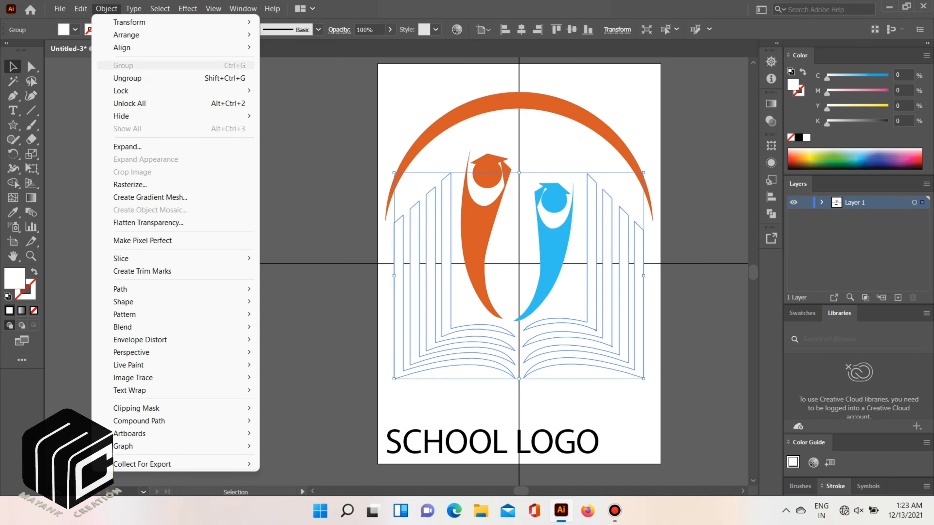
click(127, 79)
click(323, 158)
- Fill the innermost left and right page shapes of the book with light blue, about C 62, M 0, Y 0, K 0
click(587, 205)
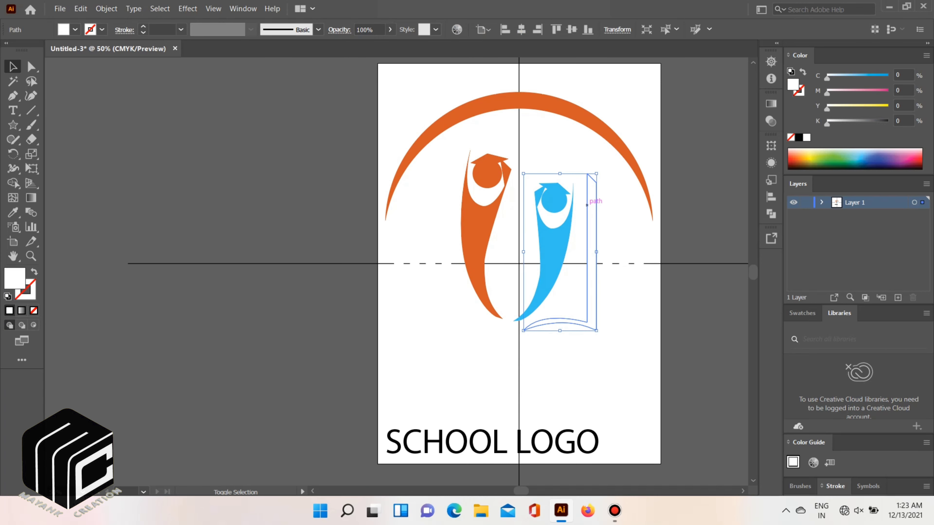
shift+click(451, 251)
click(859, 159)
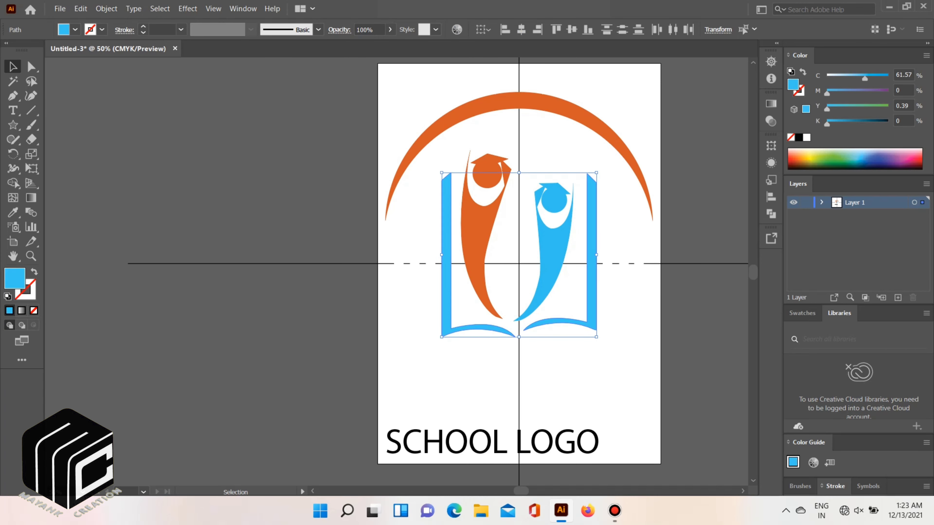
click(687, 191)
- Fill the second pair of book pages from the inside with medium blue, about C 84, M 62, Y 0, K 0
click(609, 221)
shift+click(433, 257)
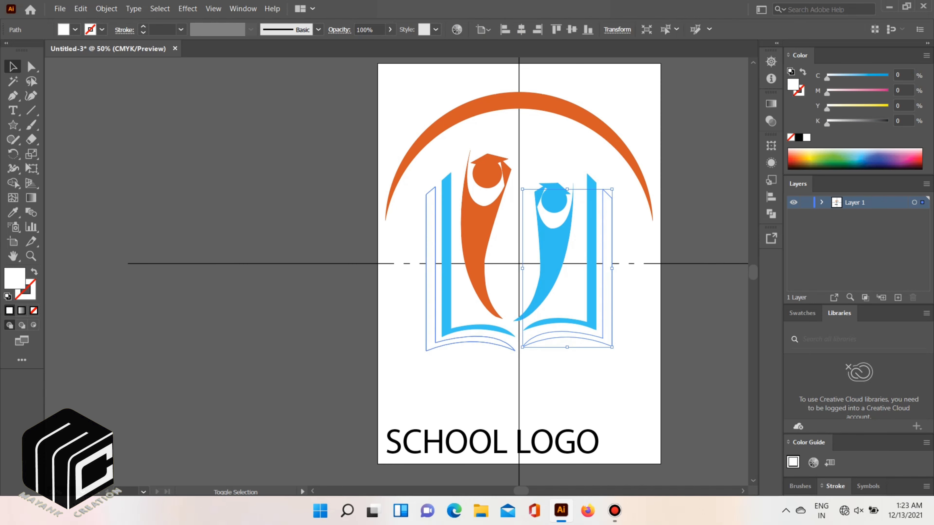
click(879, 164)
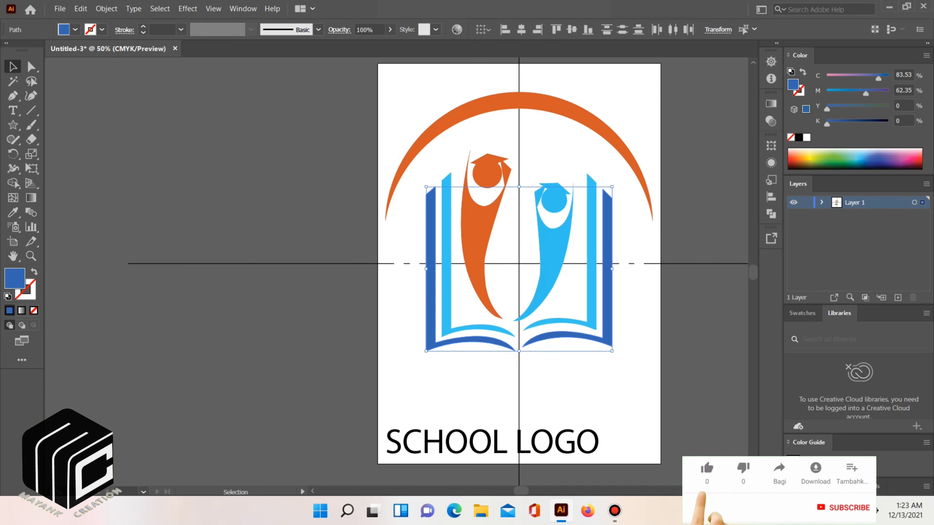
click(687, 198)
- Fill the third pair of book pages from the inside with a darker indigo blue from the colour spectrum
click(624, 226)
shift+click(414, 243)
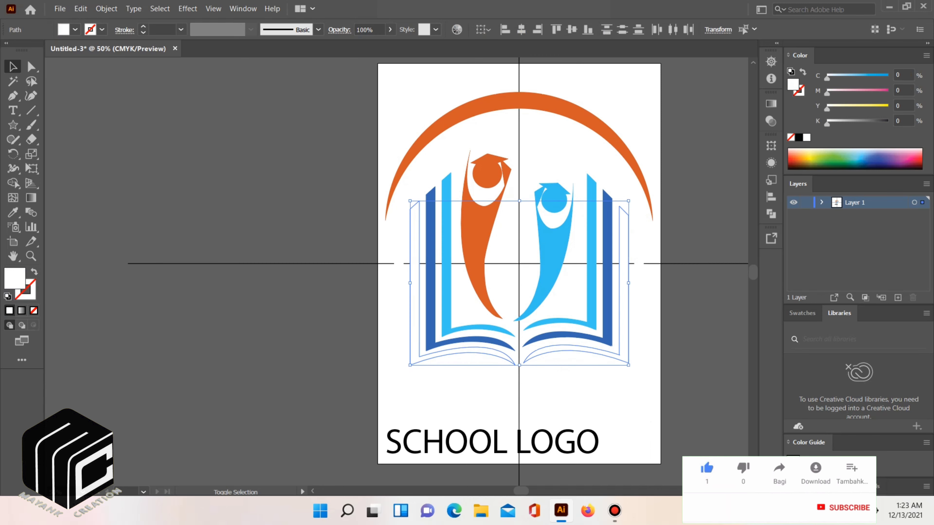
click(883, 162)
click(688, 199)
- Fill the outermost pair of book pages with purple, about C 84, M 100, Y 13, K 9, and deselect everything
click(639, 247)
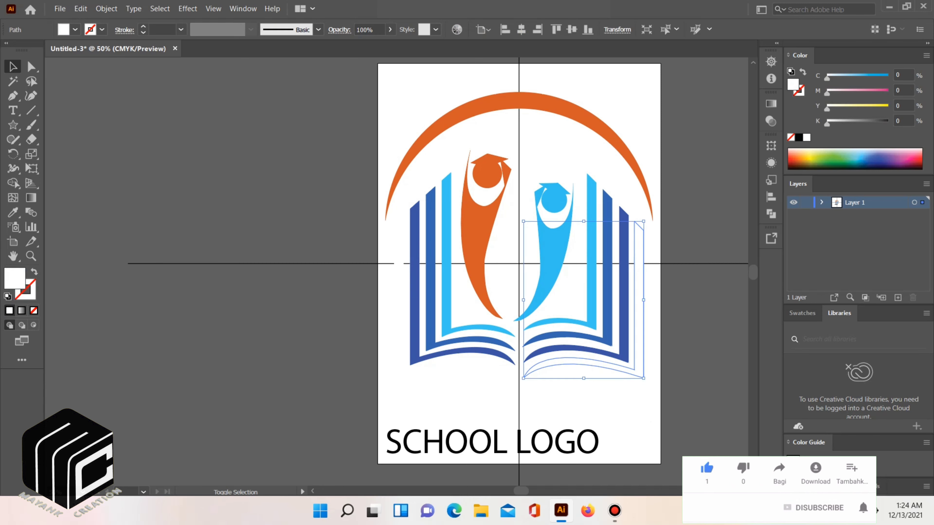
shift+click(400, 276)
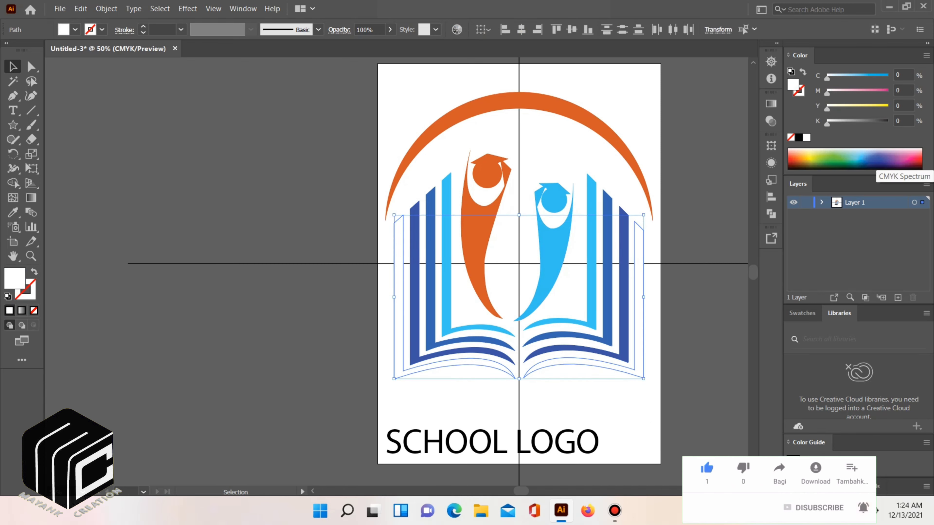
click(897, 160)
key(ctrl+shift+a)
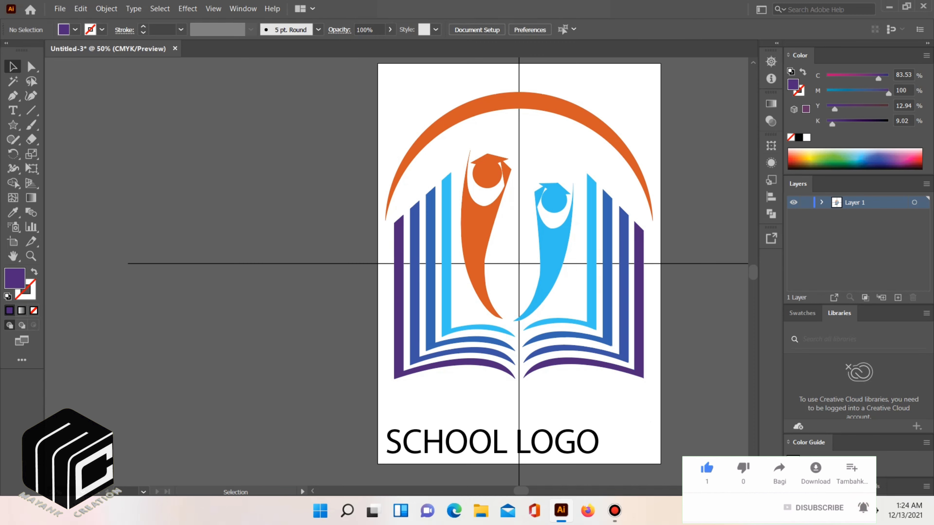
- Fill the SCHOOL LOGO text with the green swatch C 75, M 0, Y 75, K 0
click(445, 441)
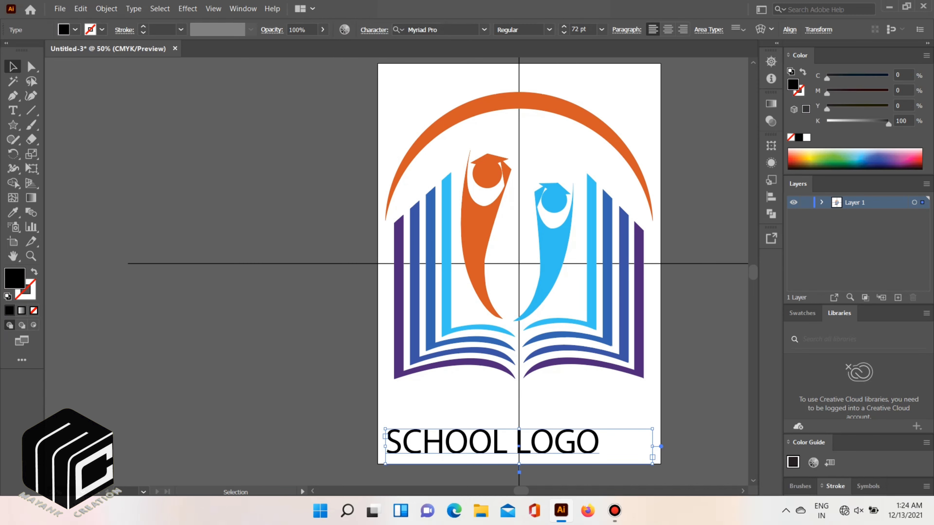
click(75, 30)
click(63, 64)
key(Escape)
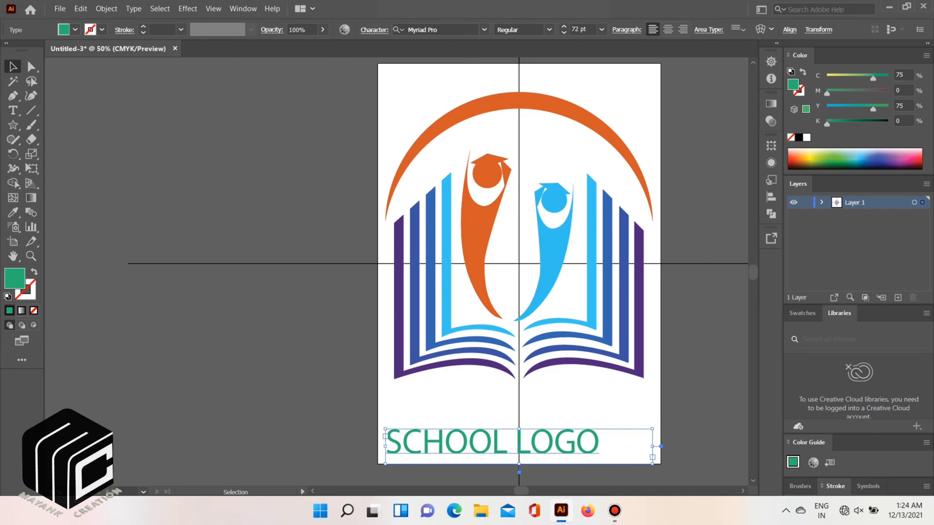
- Unlock the locked guide line in Layer 1 and delete both the horizontal and vertical centre lines
click(822, 202)
scroll(853, 242, down, 3)
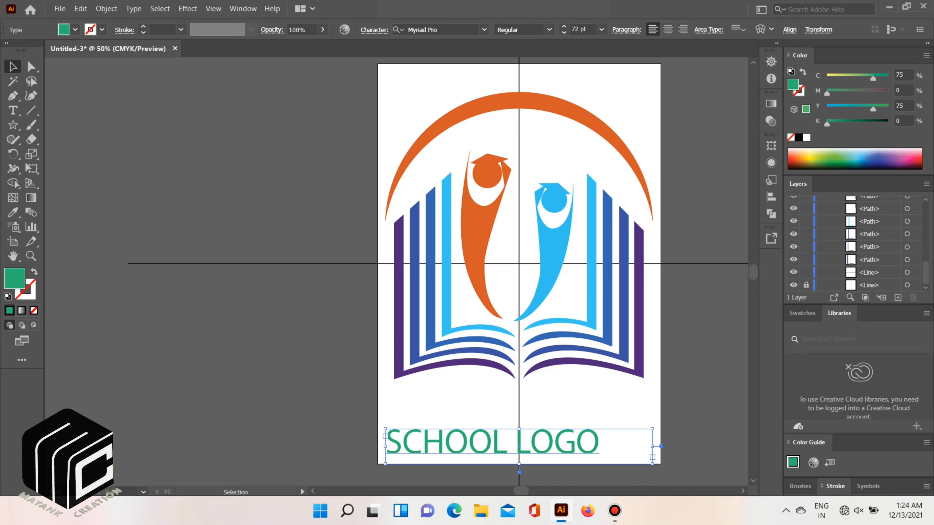
click(683, 264)
key(Delete)
click(519, 140)
key(Delete)
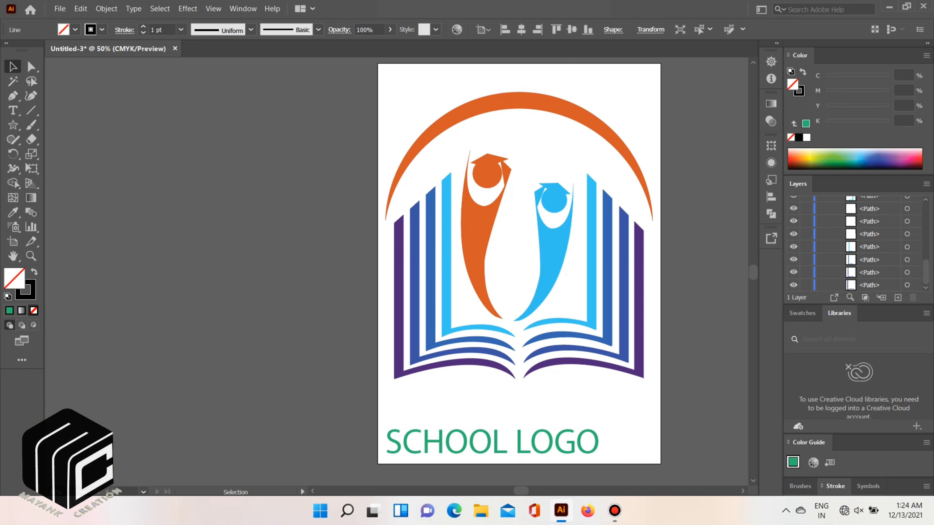
- Select all the logo artwork including the text, group it, and clear the selection
key(a)
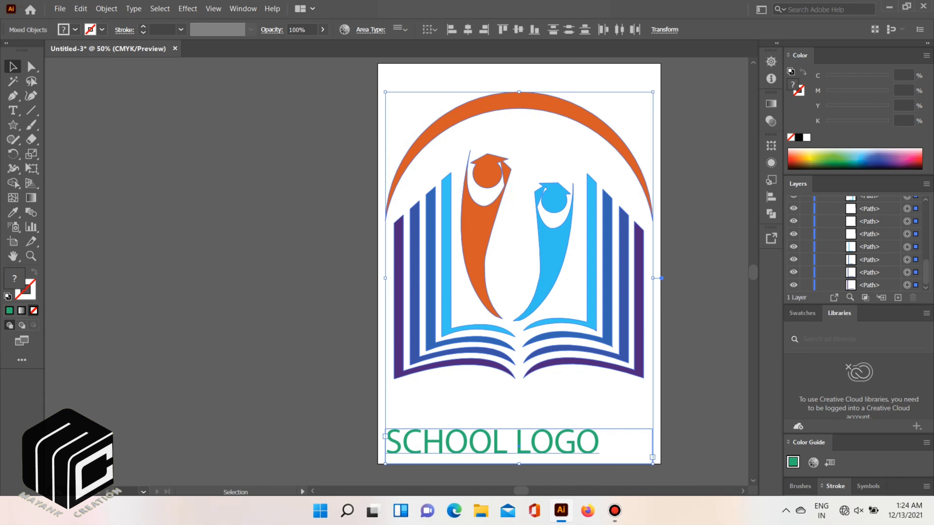
key(ctrl+a)
key(ctrl+g)
key(v)
key(ctrl+shift+a)
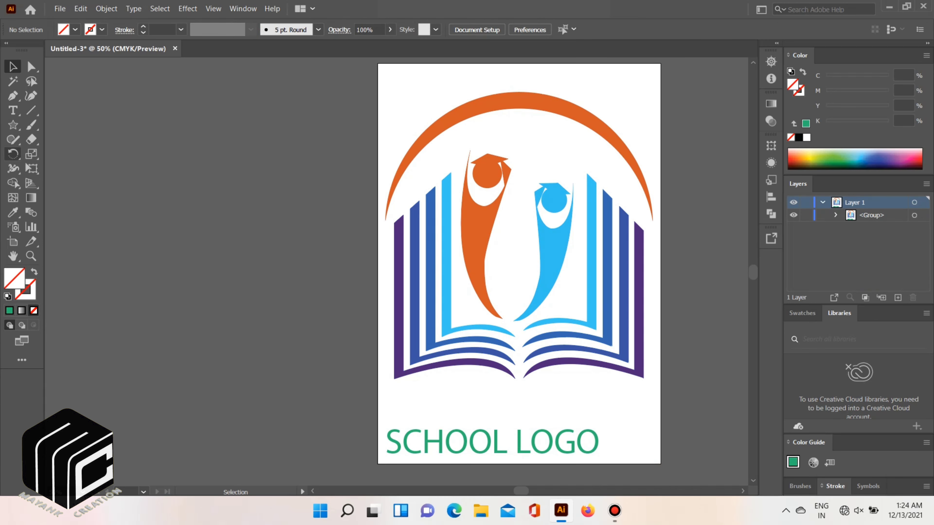